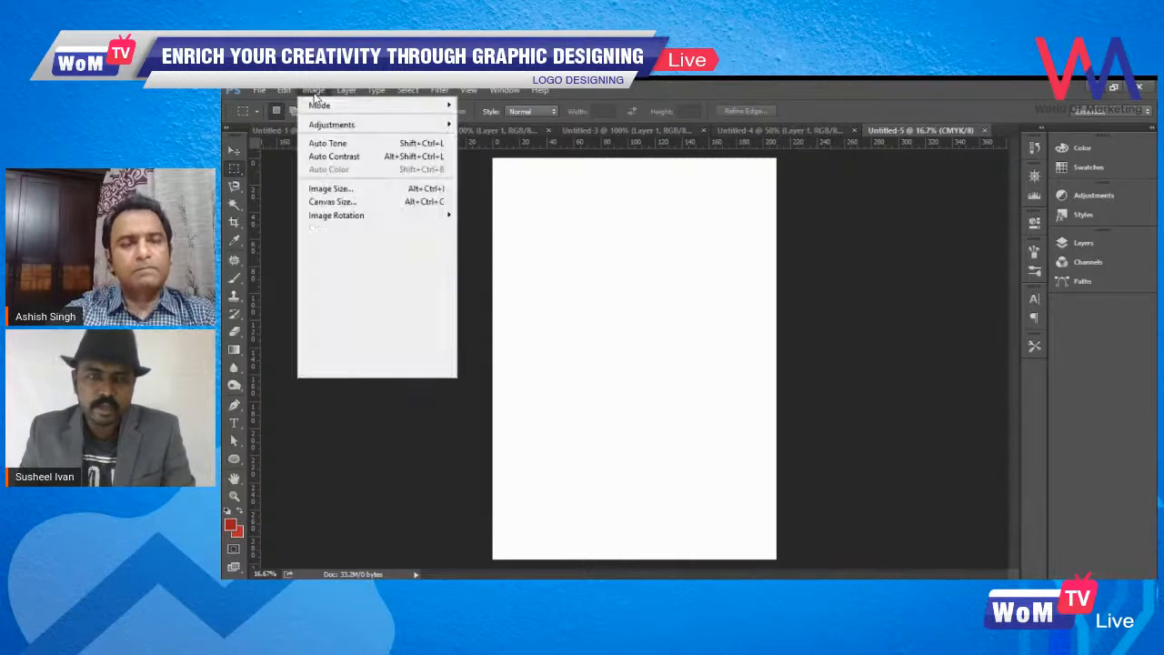
# - Rotate the blank portrait canvas 90° clockwise so it is landscape
pyautogui.moveTo(389, 225)
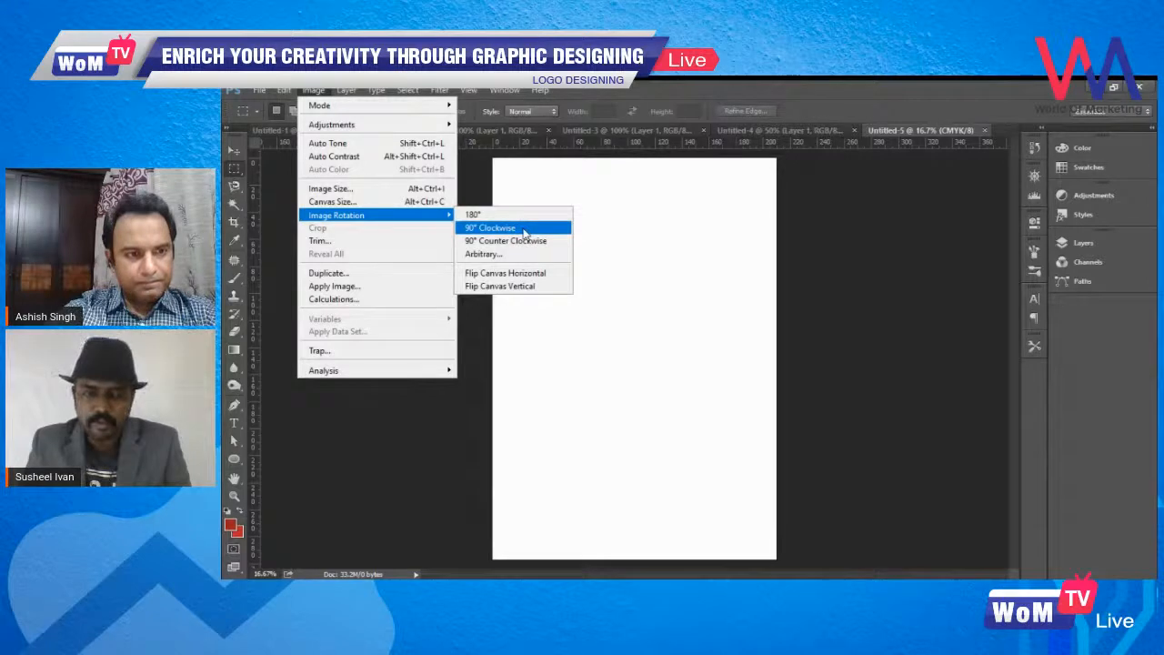
pyautogui.click(524, 232)
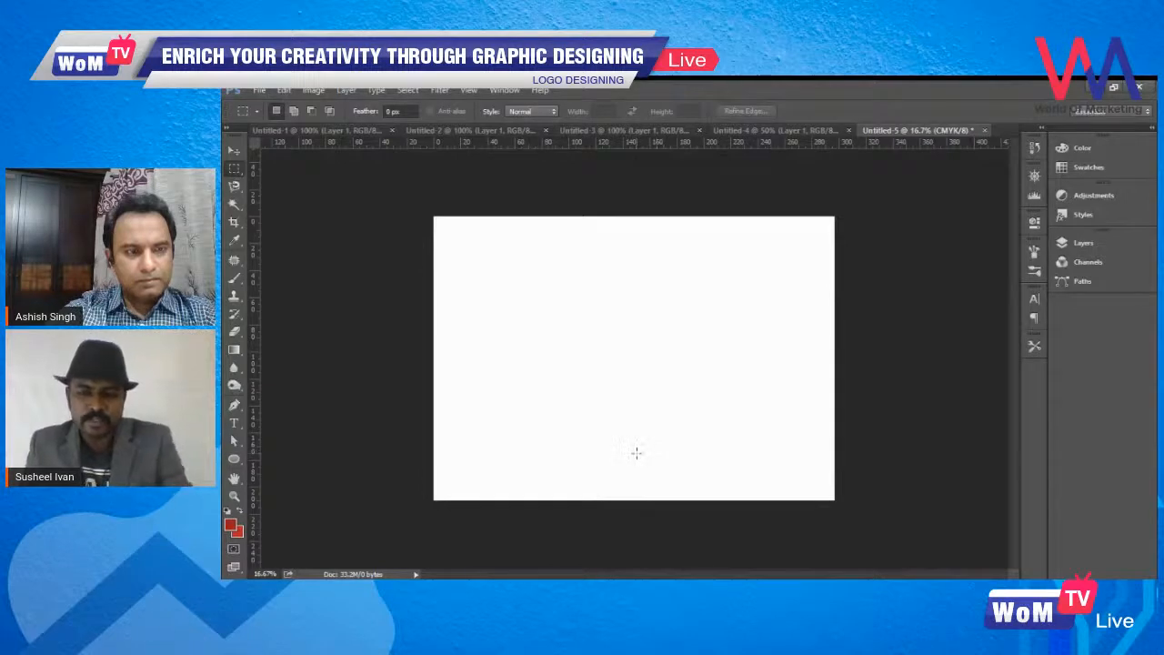
pyautogui.hotkey('ctrl', 'z')
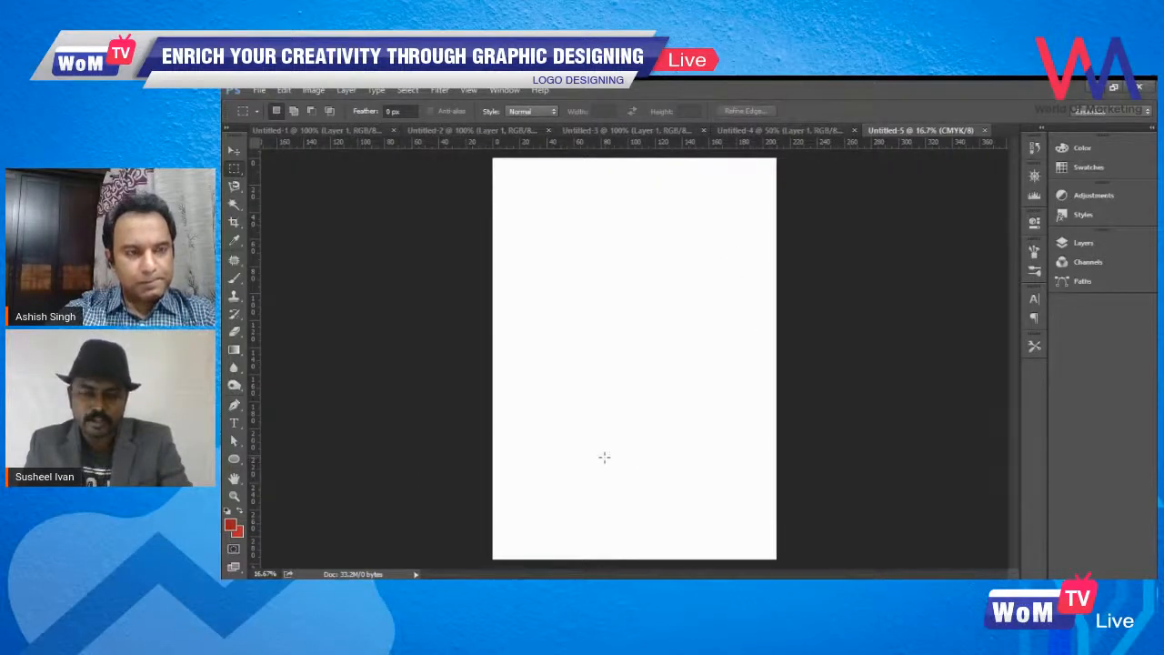
pyautogui.hotkey('ctrl', 'z')
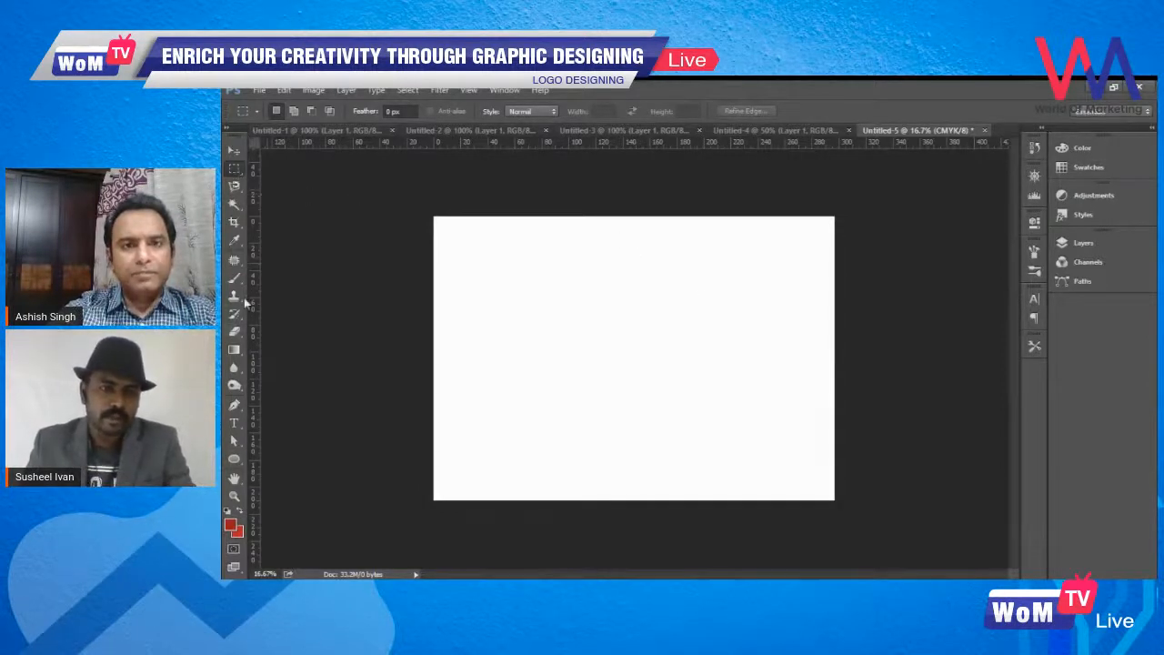
pyautogui.click(233, 150)
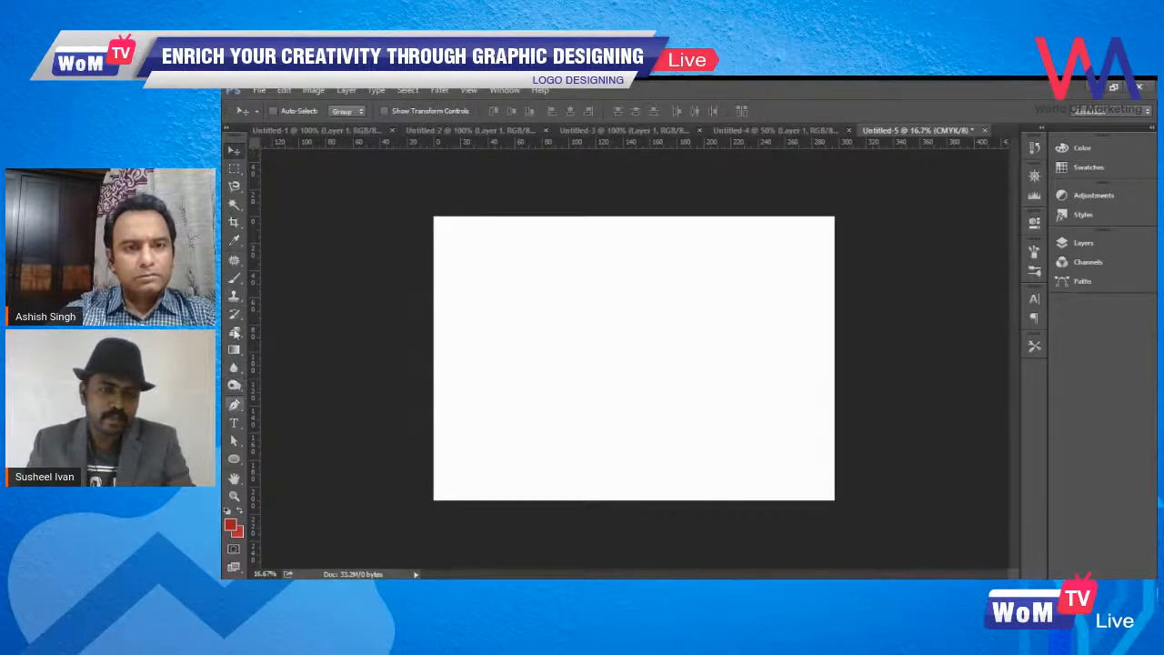
pyautogui.click(235, 424)
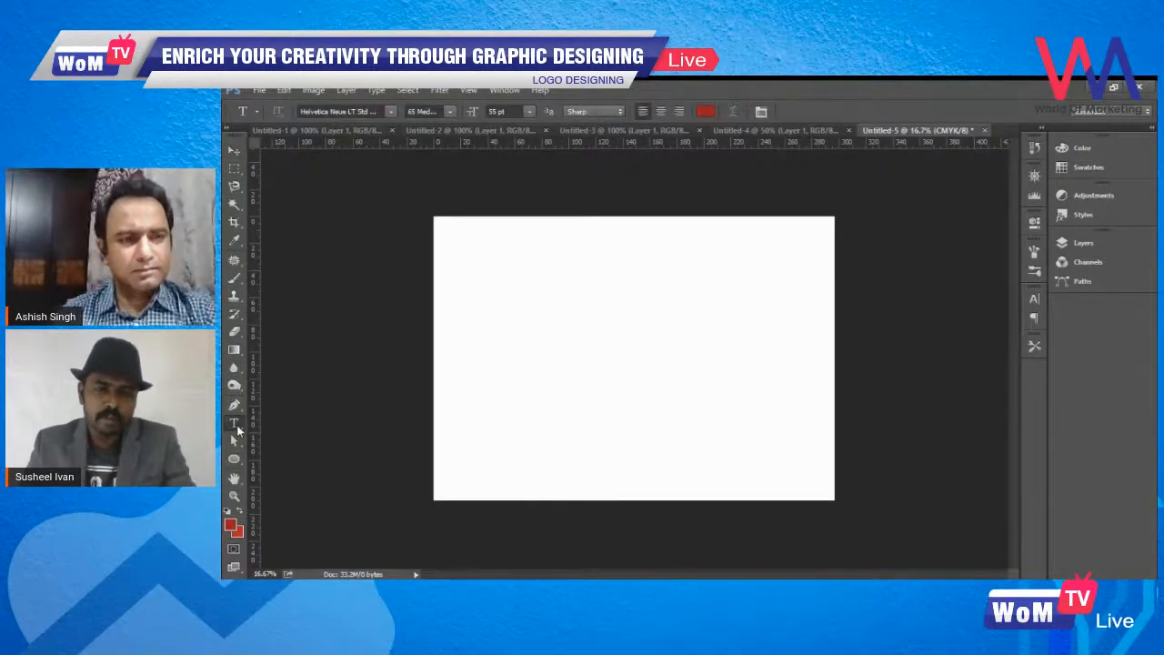
pyautogui.click(566, 339)
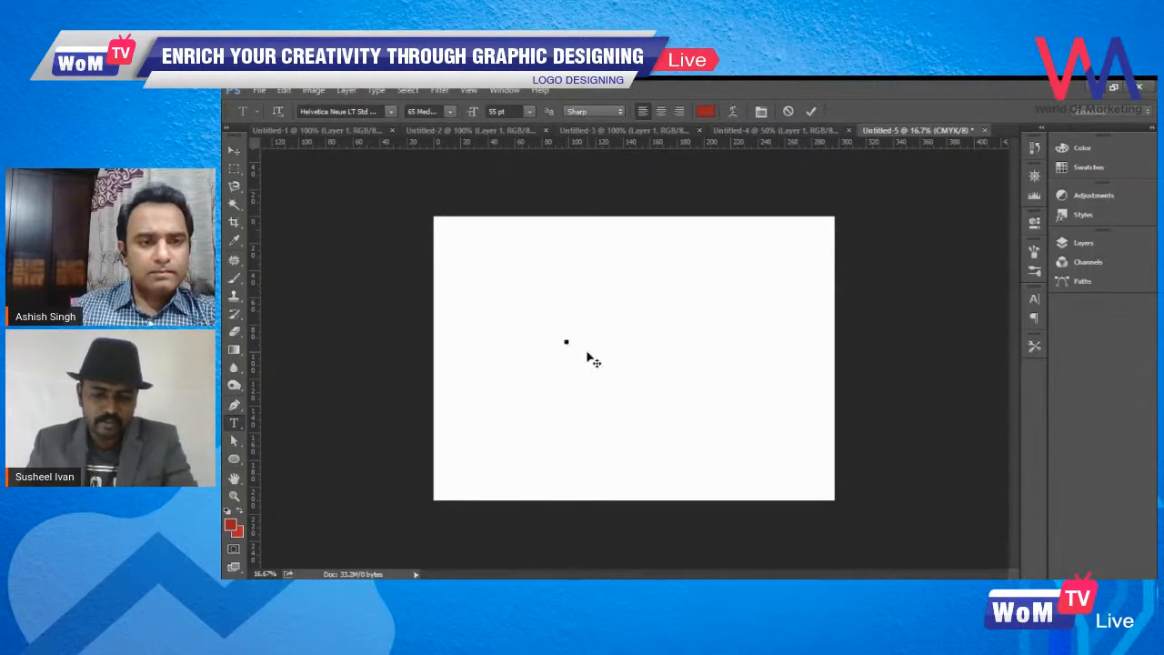
pyautogui.write('W')
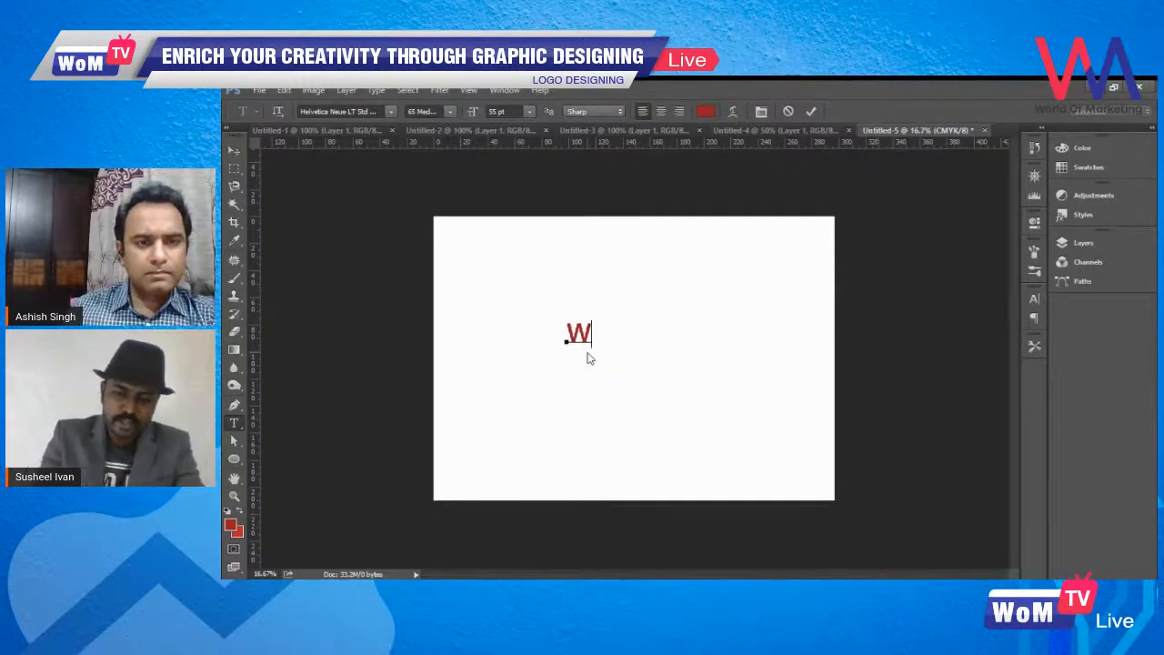
pyautogui.hotkey('ctrl', 'Return')
pyautogui.press('v')
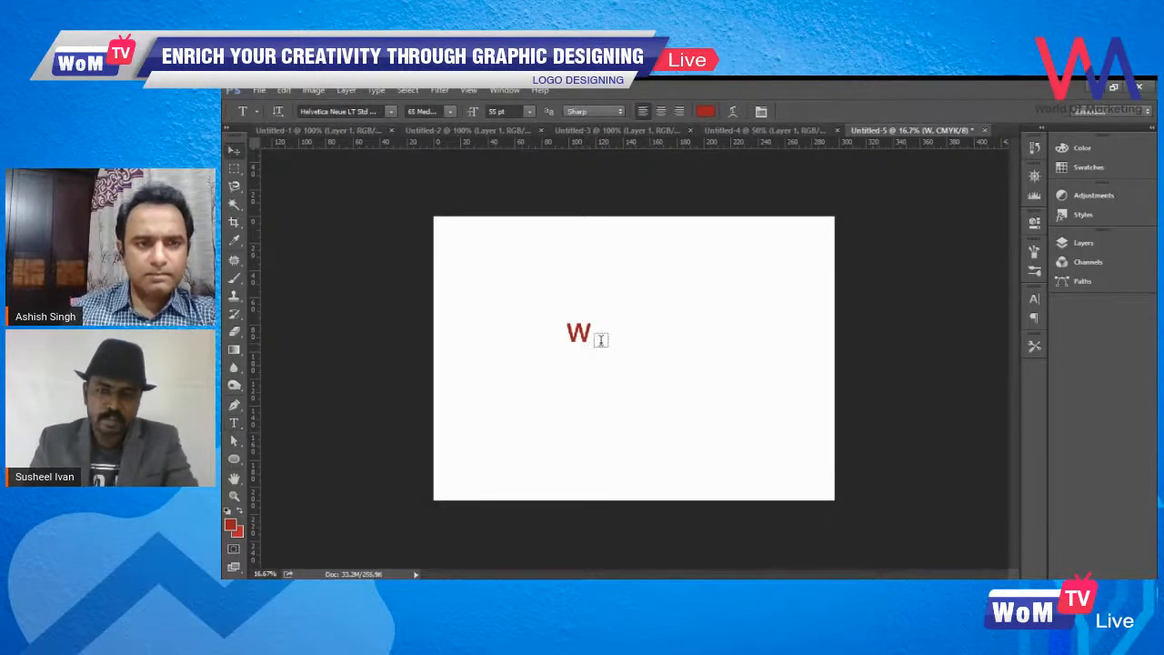
pyautogui.moveTo(583, 341); pyautogui.dragTo(609, 347)
pyautogui.hotkey('ctrl', 'z')
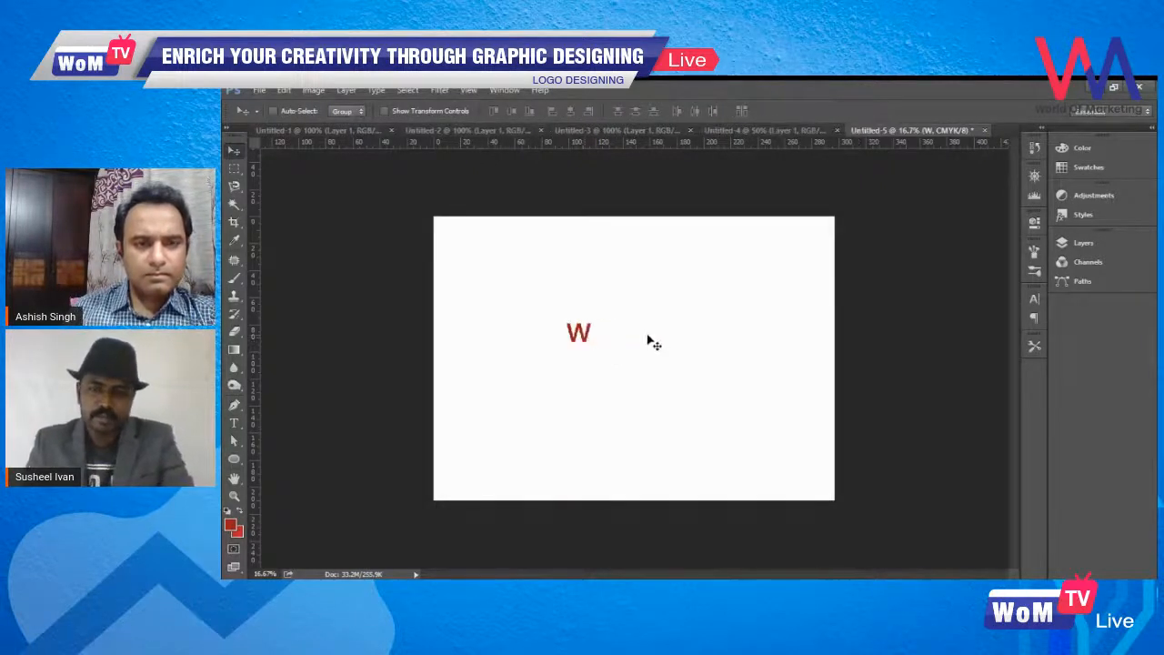
pyautogui.press('Delete')
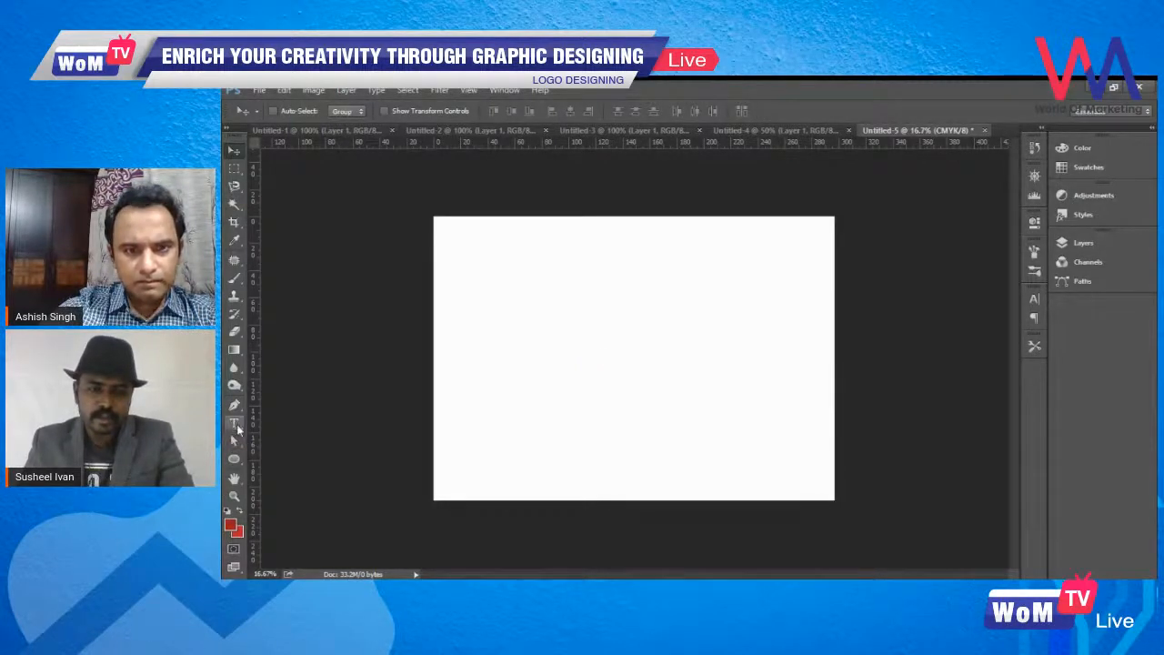
# - Add the letter W as red text left of the canvas centre, in 55 pt Helvetica Neue
pyautogui.click(235, 425)
pyautogui.click(548, 338)
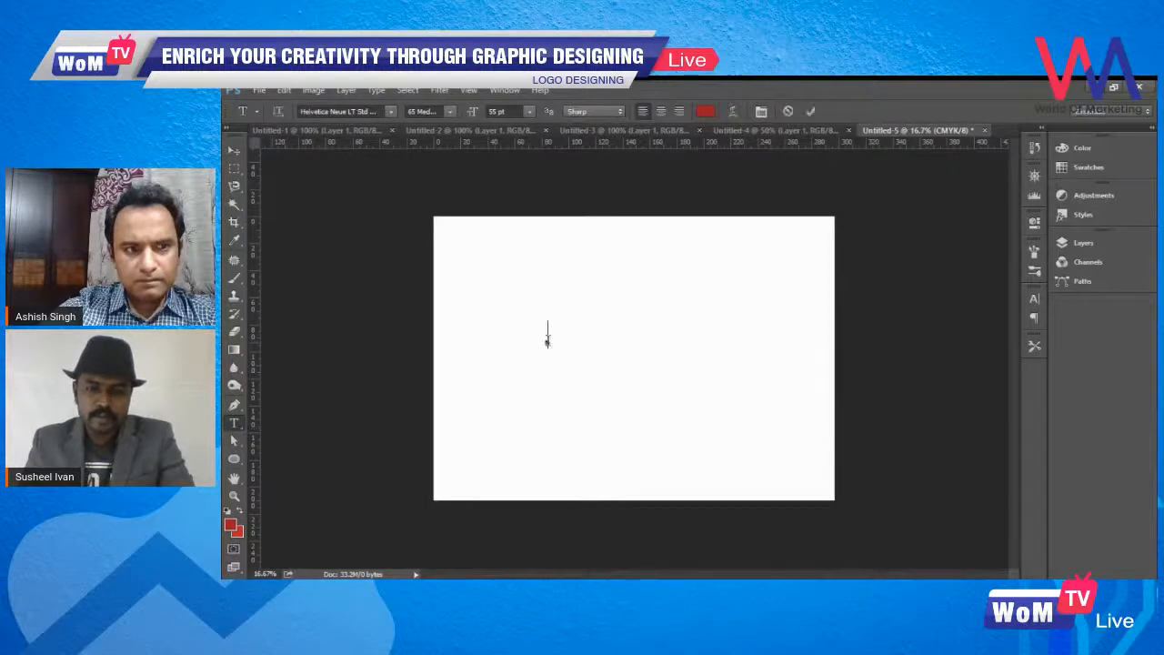
pyautogui.write('W')
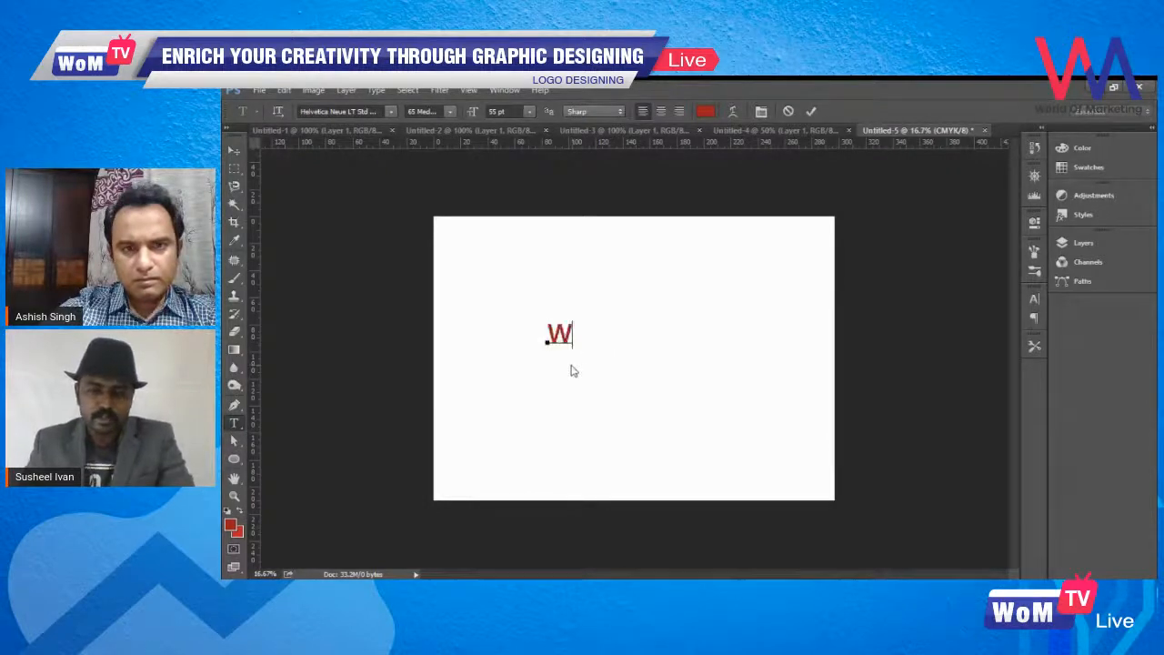
pyautogui.press('ctrl')
pyautogui.hotkey('ctrl', 'Return')
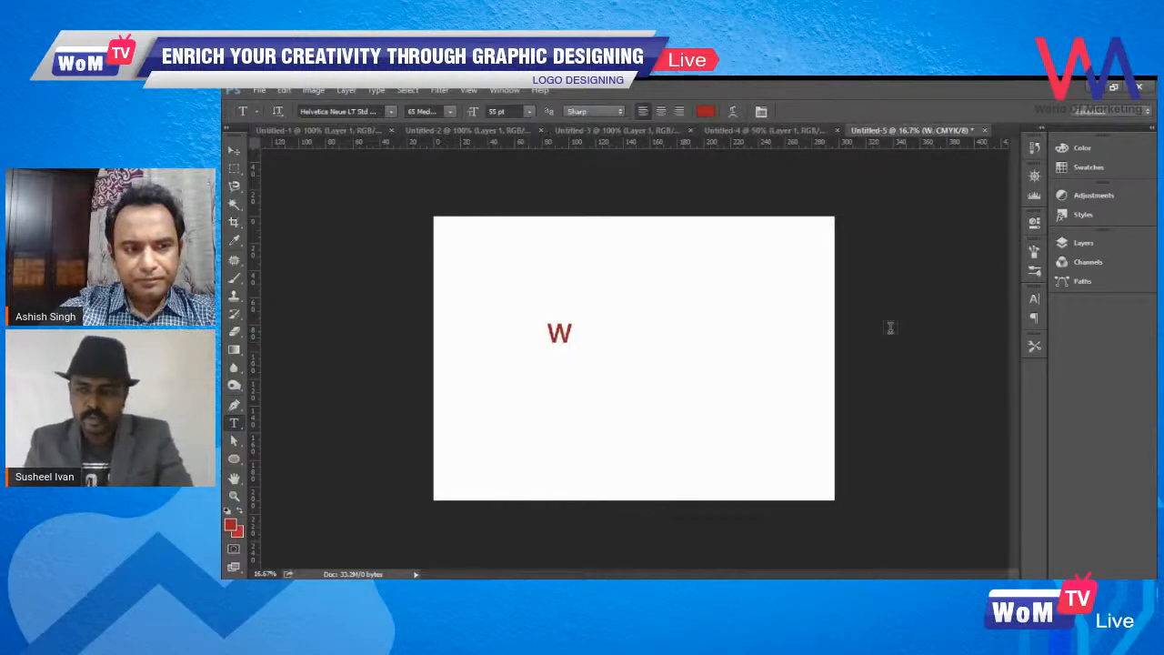
# - Add the letter M as a separate text layer to the right of the W
pyautogui.click(1083, 244)
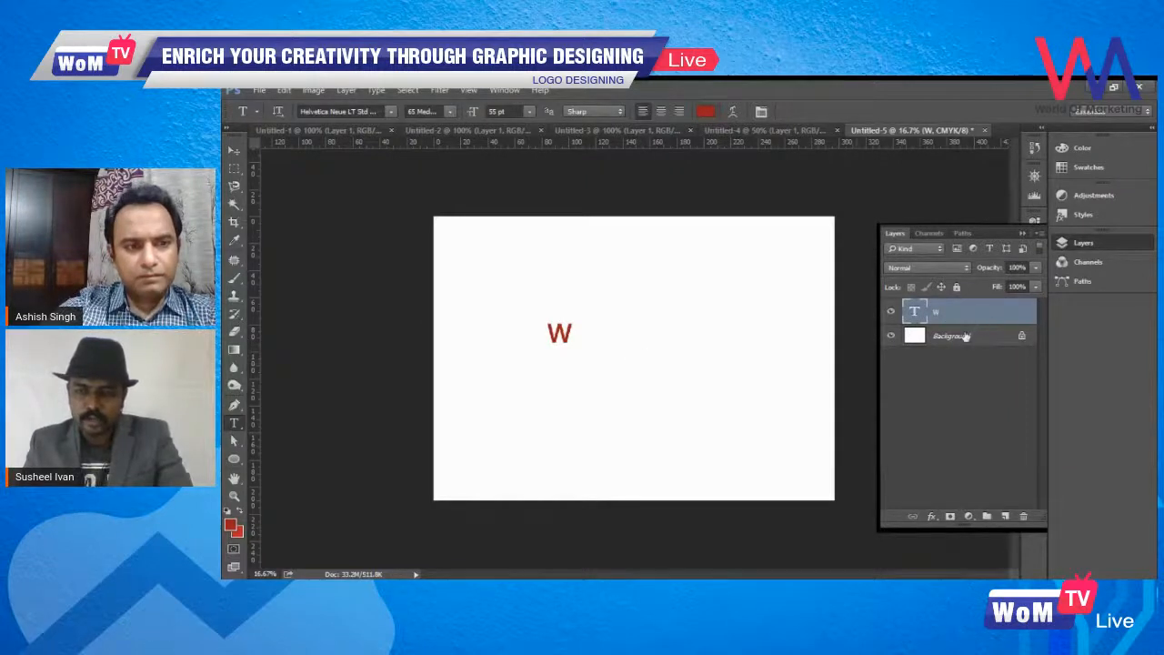
pyautogui.click(617, 333)
pyautogui.write('M')
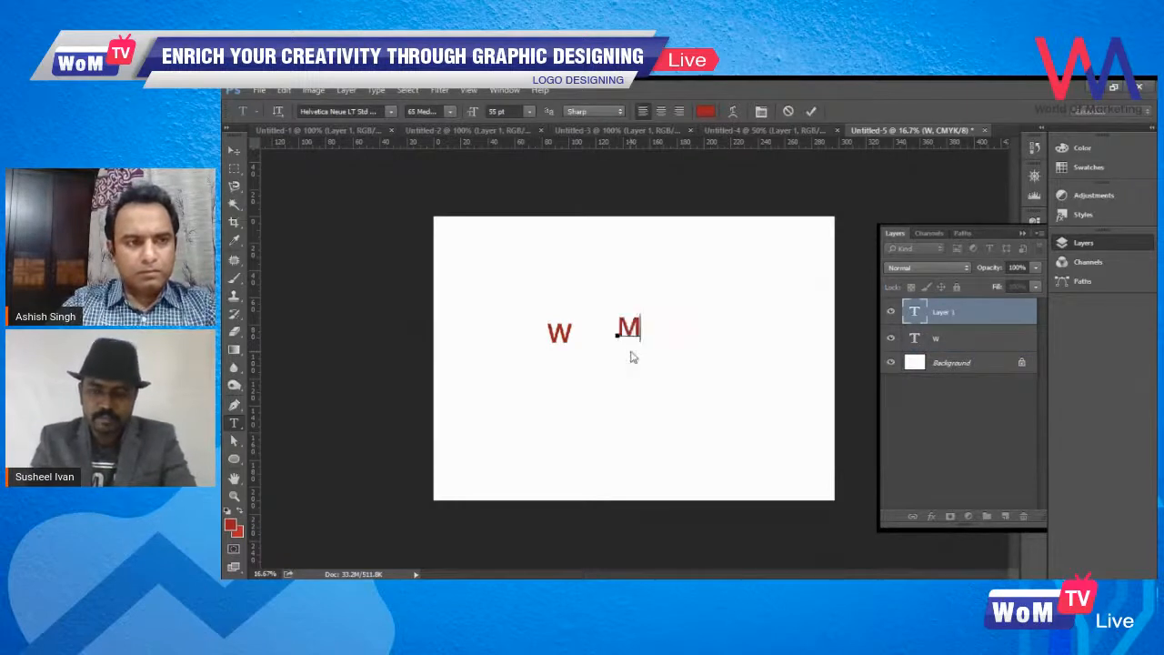
pyautogui.click(635, 359)
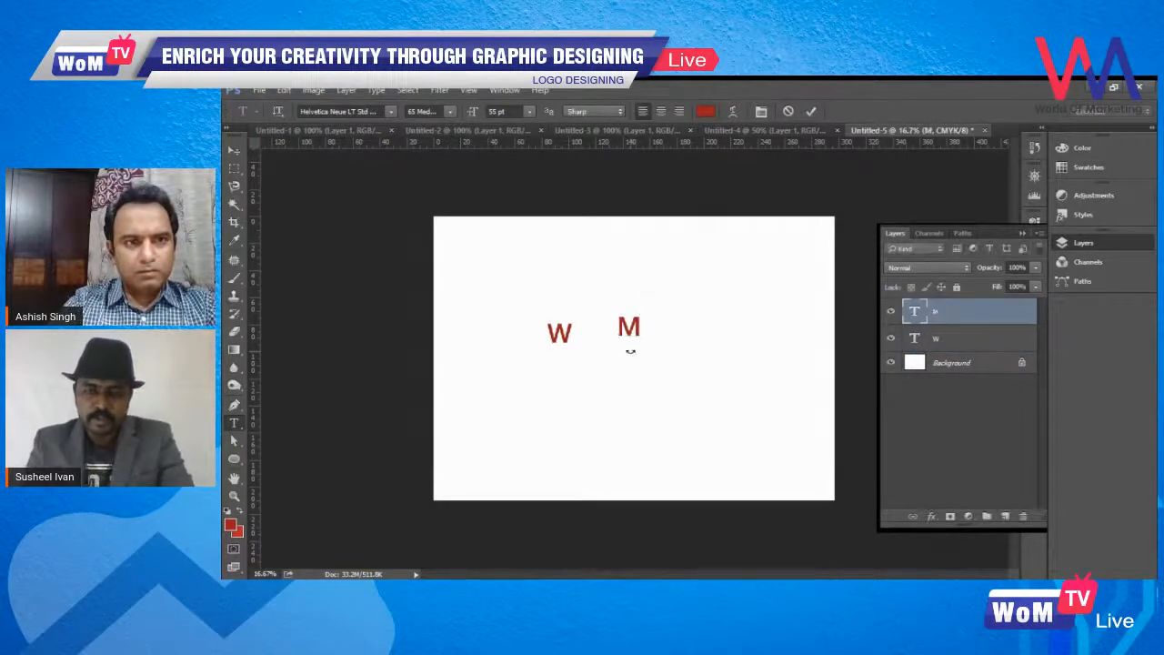
# - Move the M slightly right and down, and place the W beside it on the same baseline
pyautogui.click(234, 149)
pyautogui.moveTo(635, 328); pyautogui.dragTo(667, 344)
pyautogui.click(963, 338)
pyautogui.moveTo(559, 333); pyautogui.dragTo(622, 342)
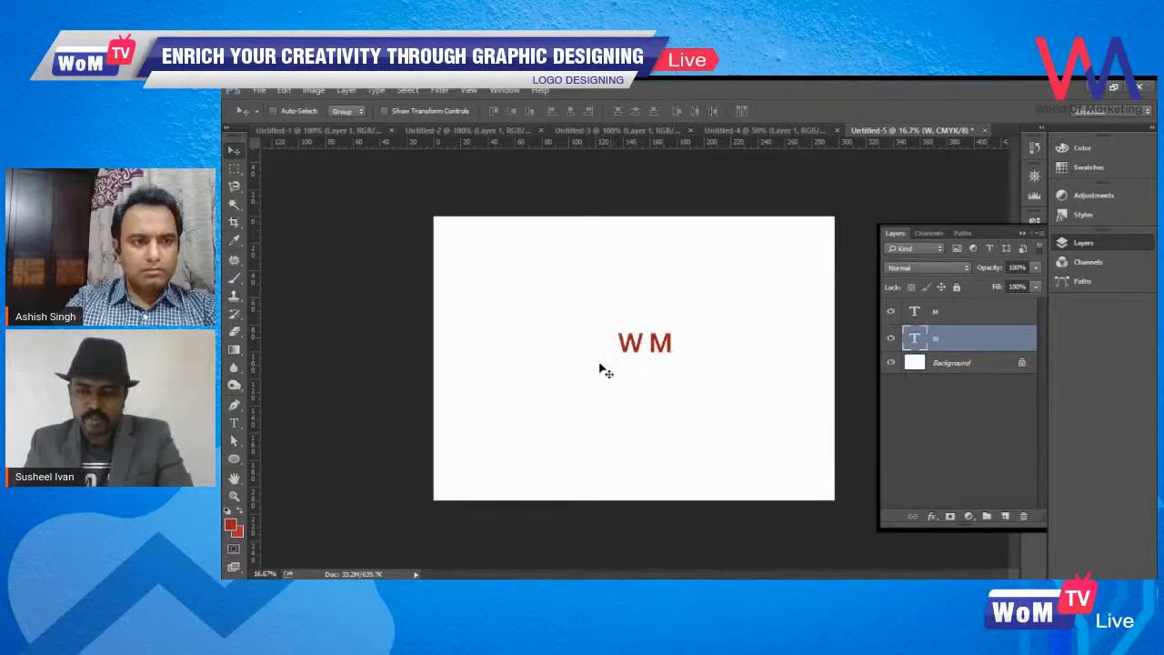
# - Set the W's font size to 72 pt and move the letter left, clear of the M
pyautogui.click(1022, 234)
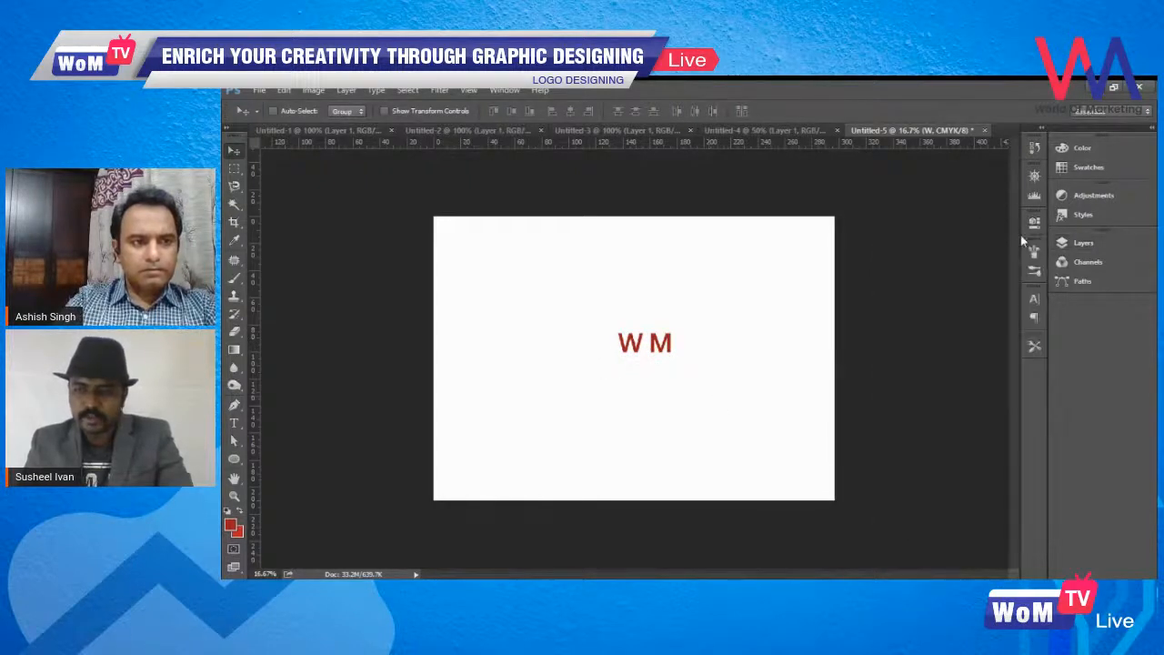
pyautogui.click(1034, 300)
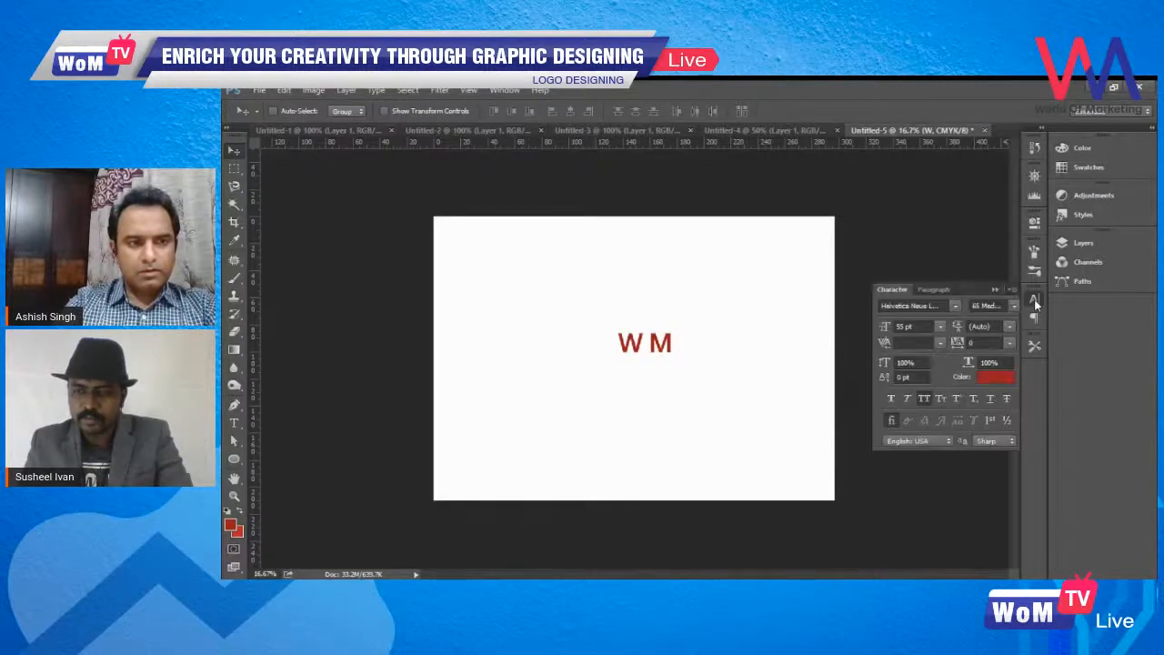
pyautogui.click(940, 327)
pyautogui.click(926, 558)
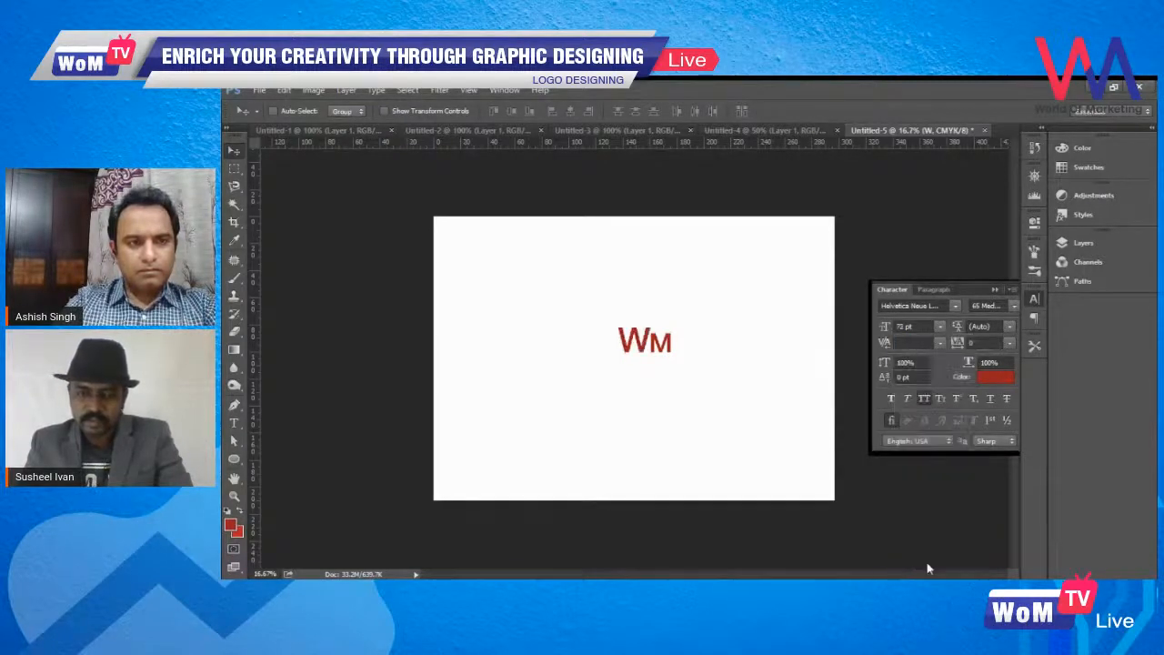
pyautogui.moveTo(650, 358); pyautogui.dragTo(609, 358)
# - Set the M's font size to 72 pt and move the letter left, close against the W
pyautogui.click(1081, 243)
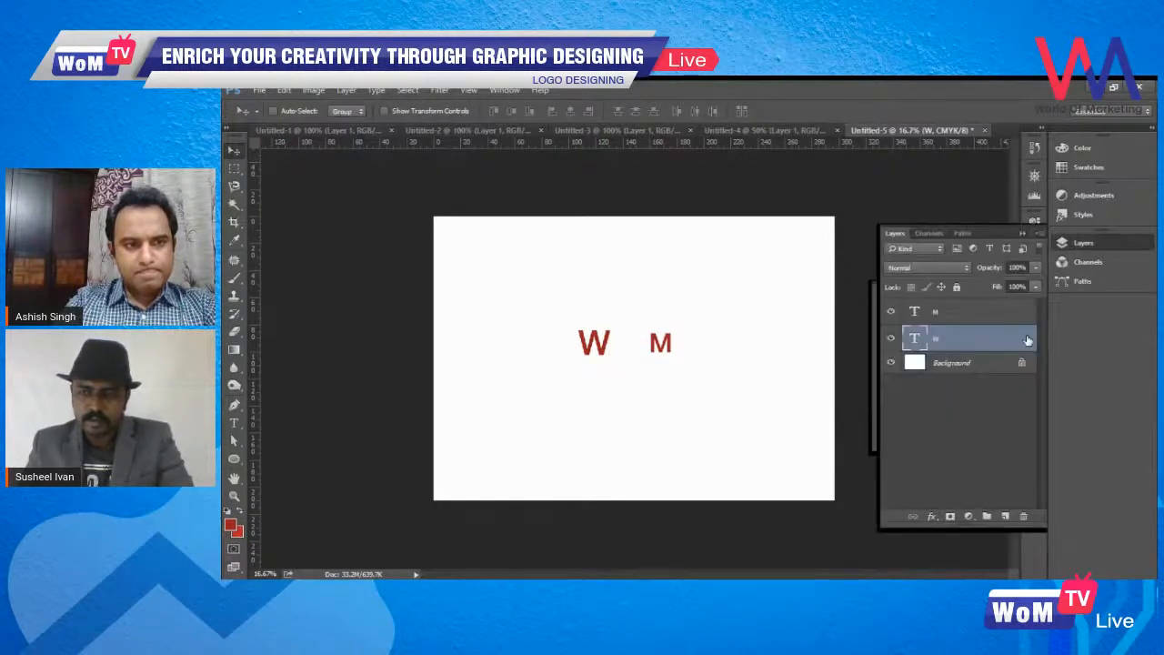
pyautogui.click(1033, 299)
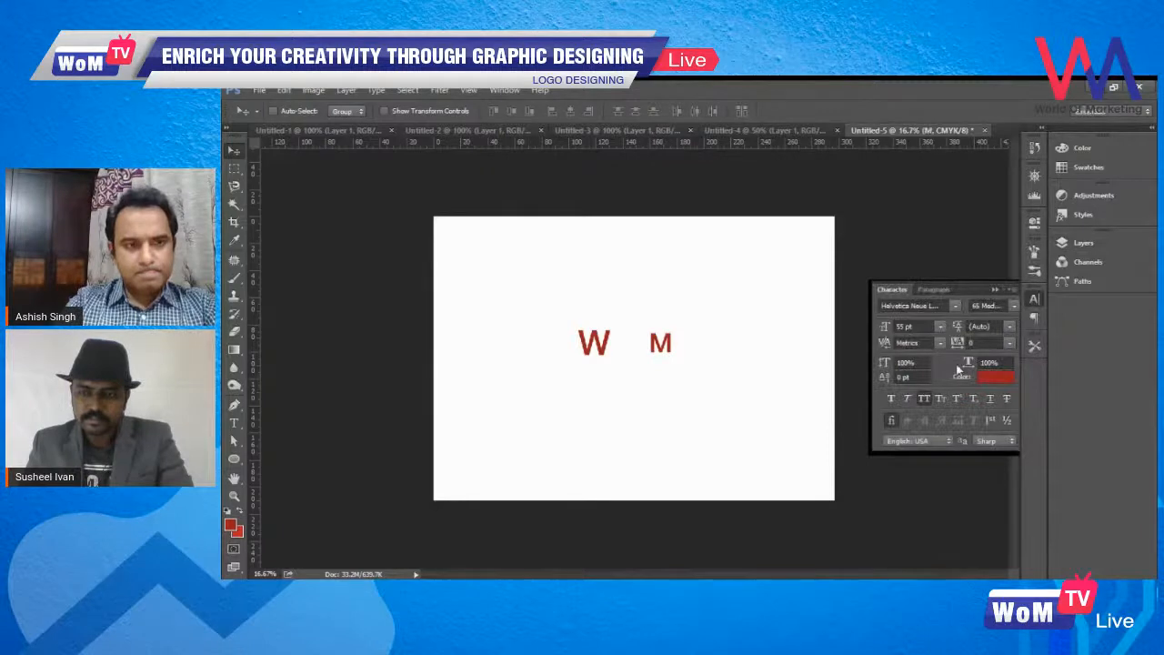
pyautogui.click(941, 326)
pyautogui.click(925, 558)
pyautogui.moveTo(722, 380); pyautogui.dragTo(645, 368)
# - Try selecting the W and M text layers individually and together
pyautogui.press('z')
pyautogui.click(637, 376)
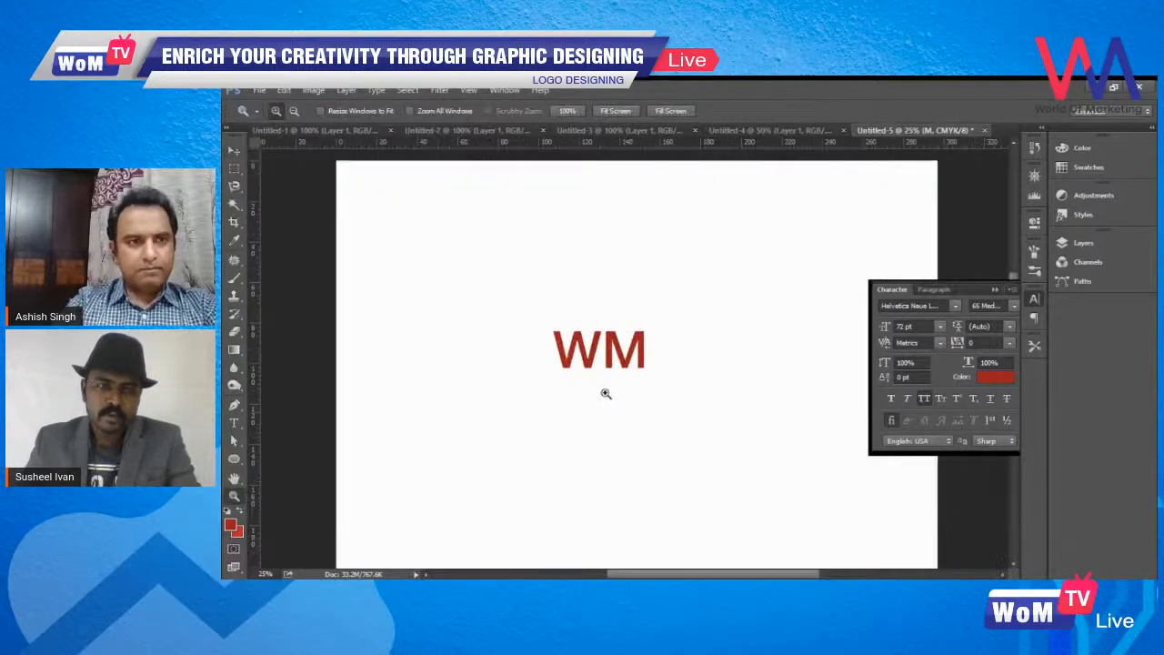
pyautogui.click(236, 149)
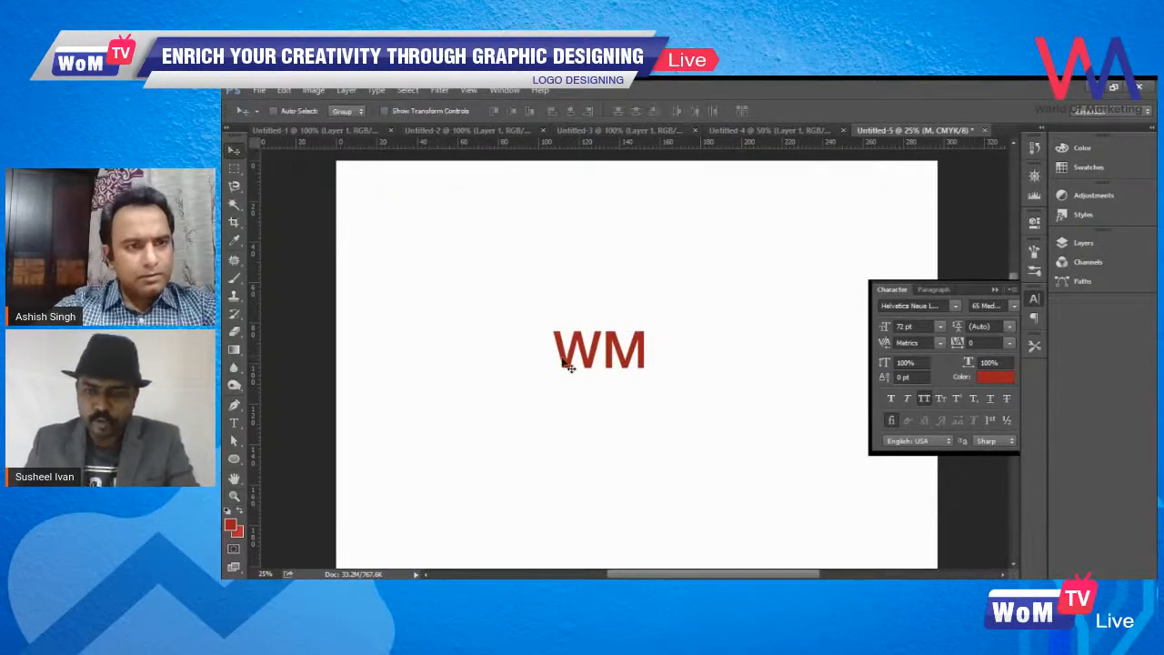
pyautogui.click(1083, 244)
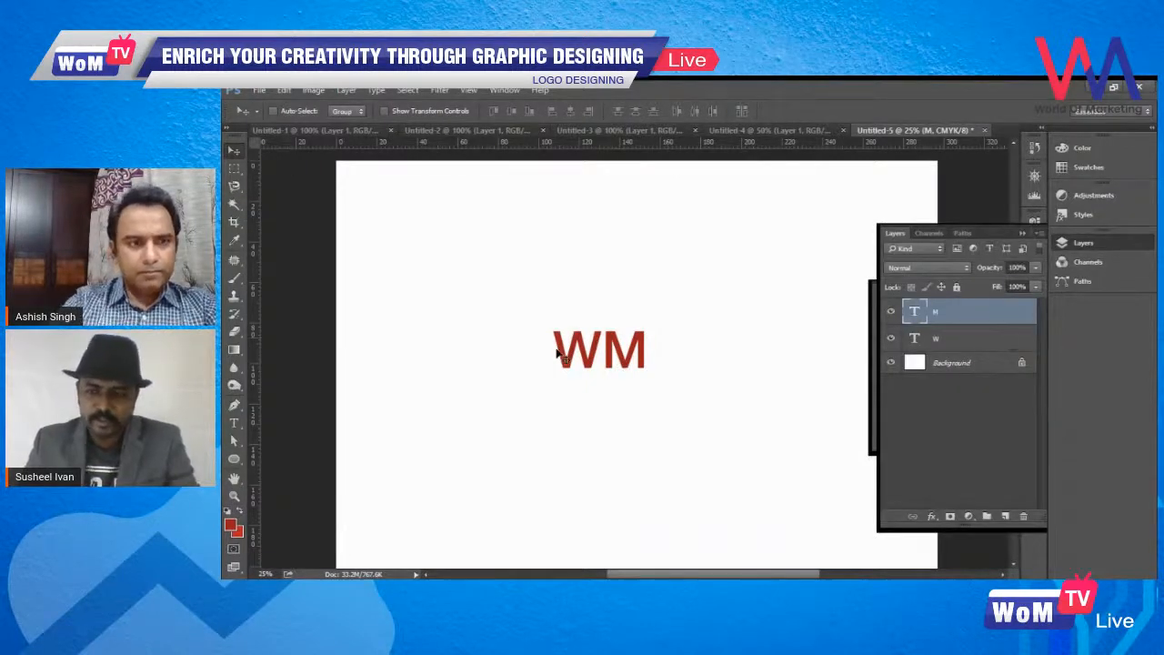
pyautogui.click(969, 338)
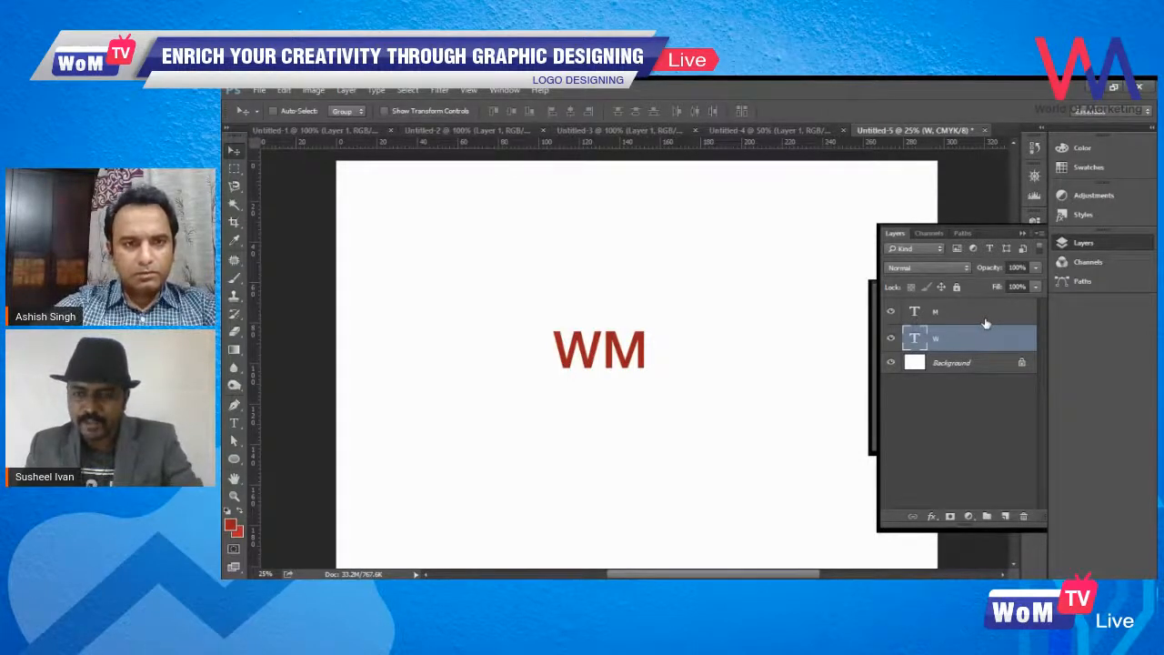
pyautogui.keyDown('shift'); pyautogui.click(984, 323); pyautogui.keyUp('shift')
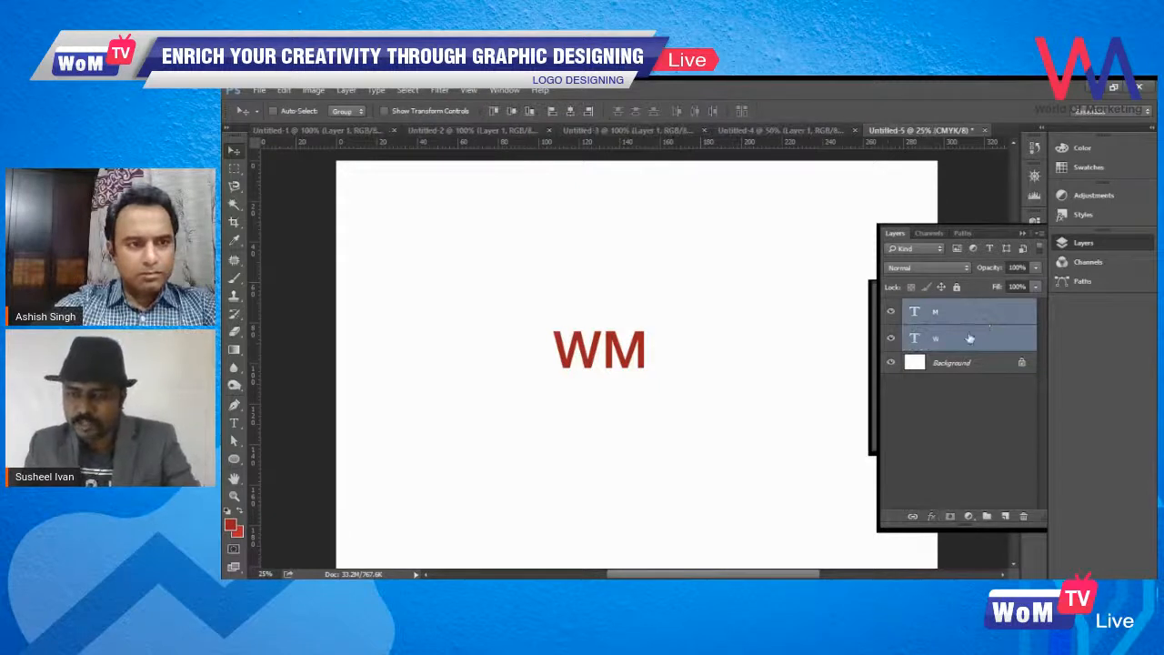
pyautogui.click(984, 320)
pyautogui.click(976, 344)
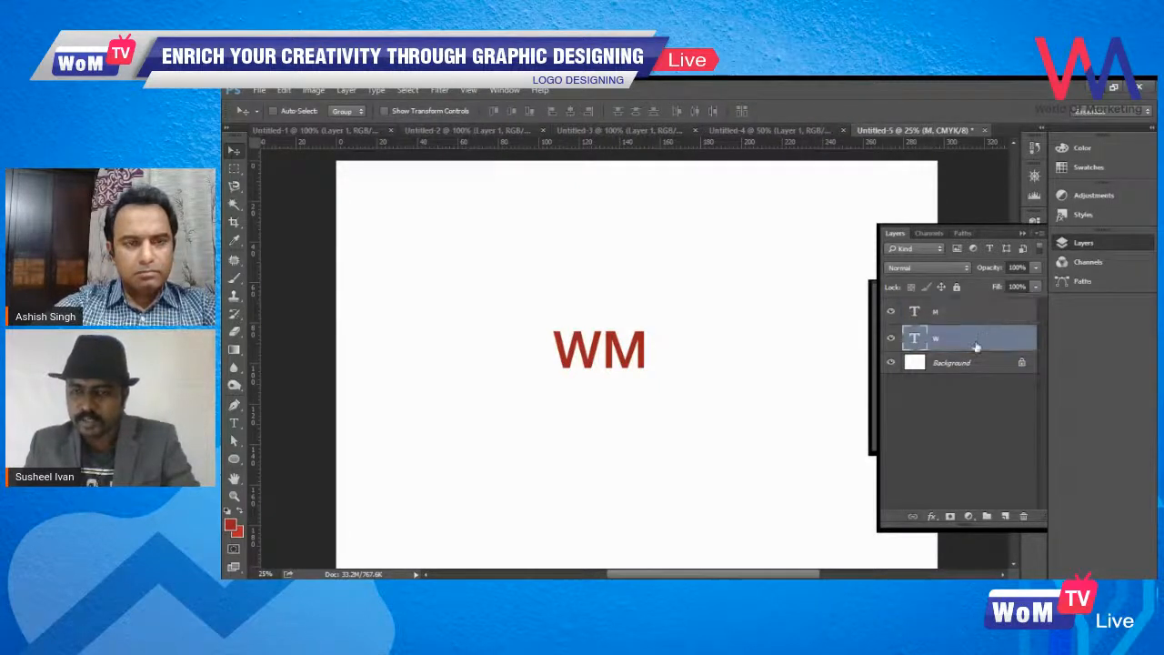
pyautogui.click(984, 318)
pyautogui.click(976, 346)
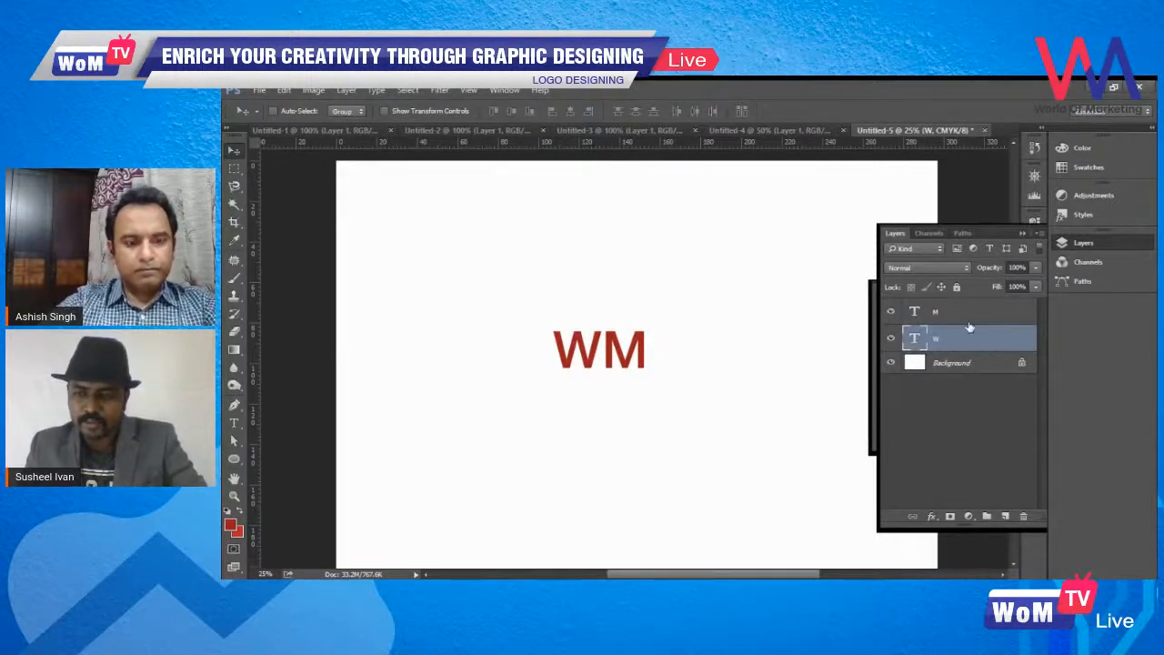
# - Select the W and M layers together and scale both letters up to more than twice their size
pyautogui.keyDown('shift'); pyautogui.click(971, 319); pyautogui.keyUp('shift')
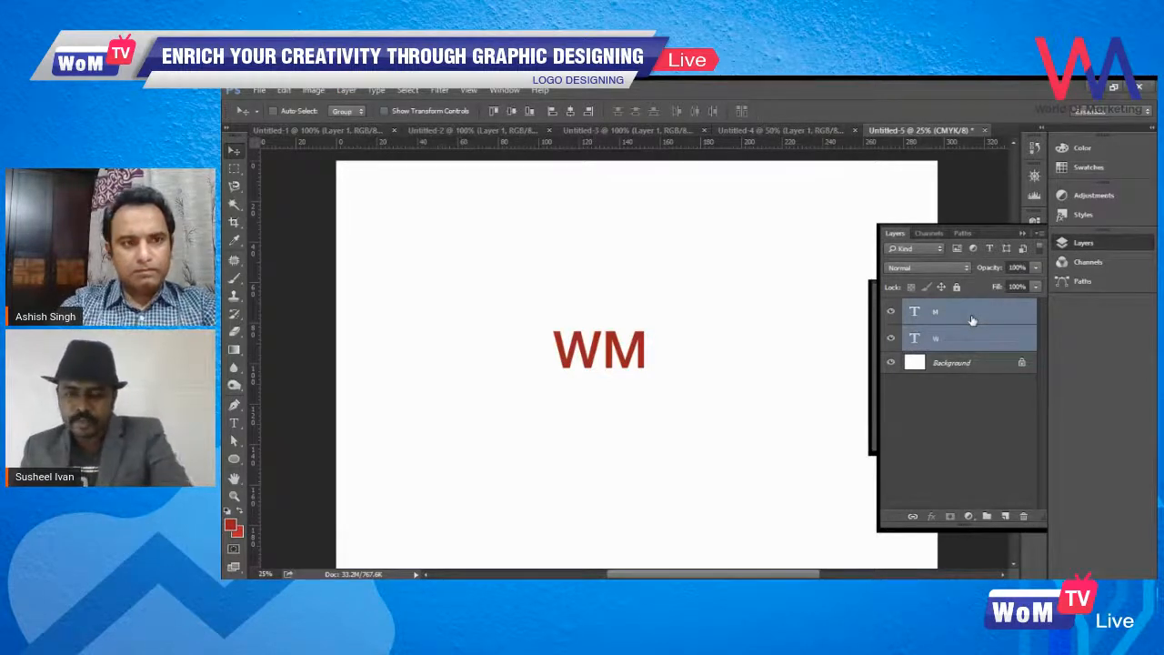
pyautogui.hotkey('ctrl', '-')
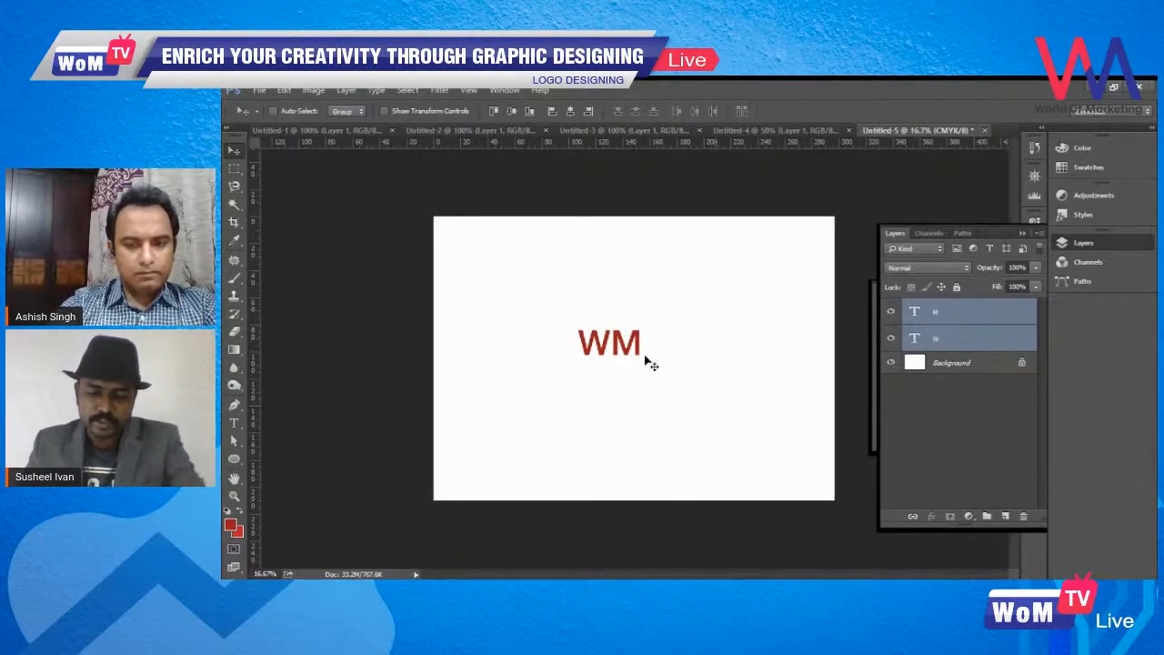
pyautogui.moveTo(646, 361); pyautogui.dragTo(652, 360)
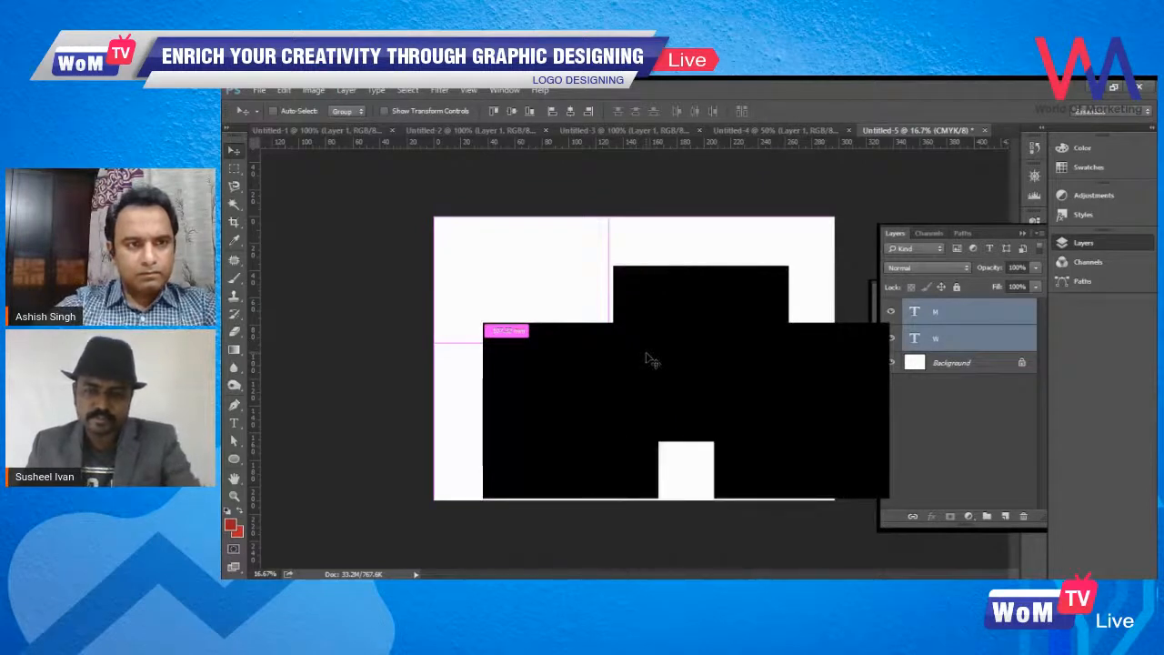
pyautogui.hotkey('ctrl', 't')
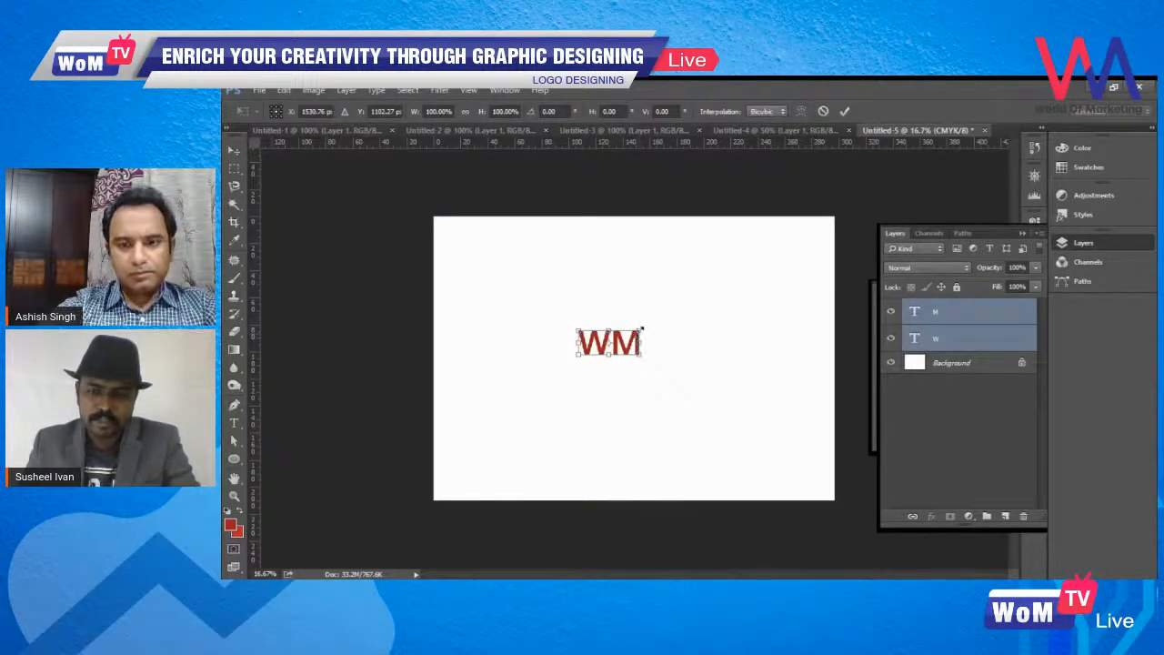
pyautogui.moveTo(641, 329); pyautogui.dragTo(699, 323)
pyautogui.press('Return')
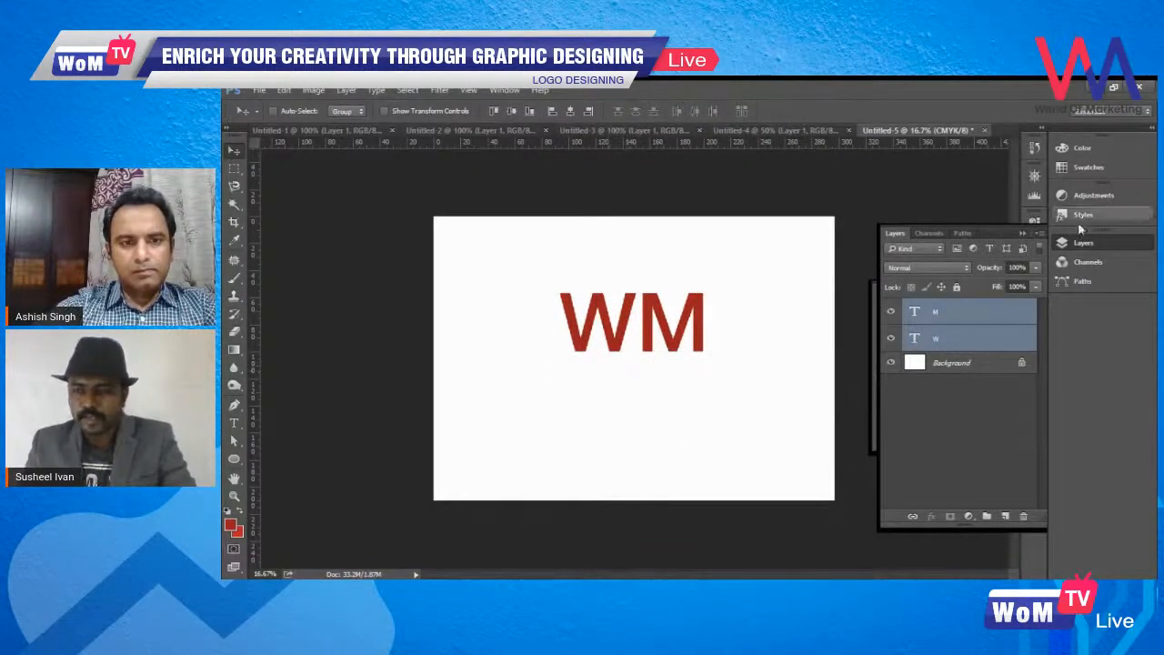
# - Set the font of both the W and M text layers to Harabara Mais Demo
pyautogui.click(1020, 235)
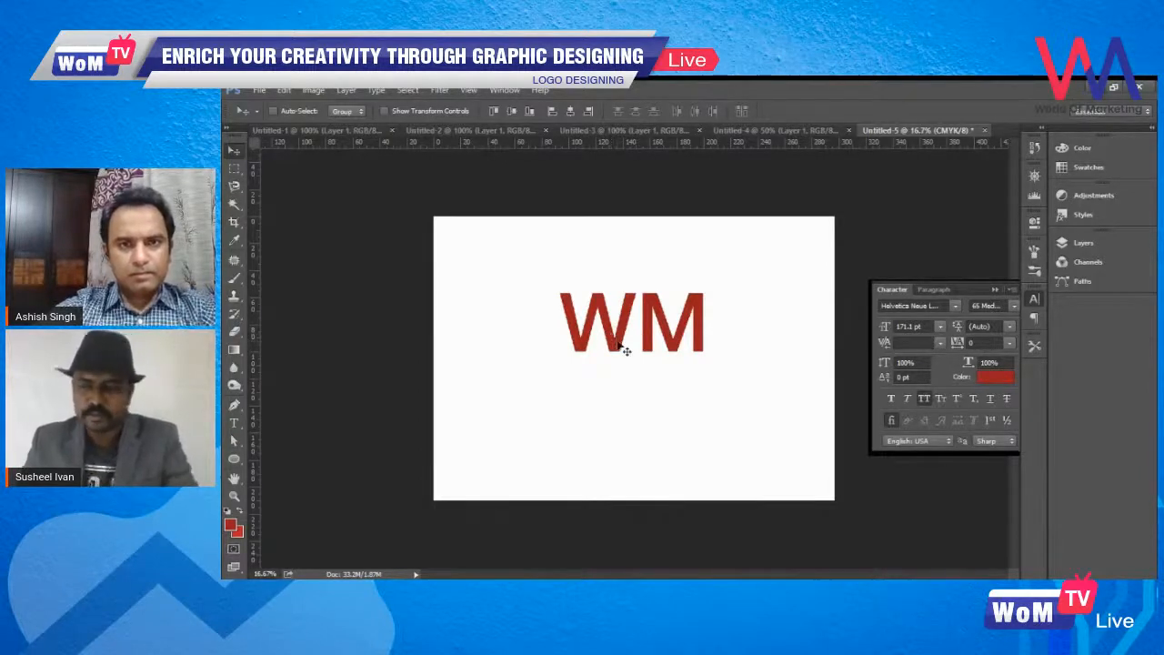
pyautogui.click(1082, 243)
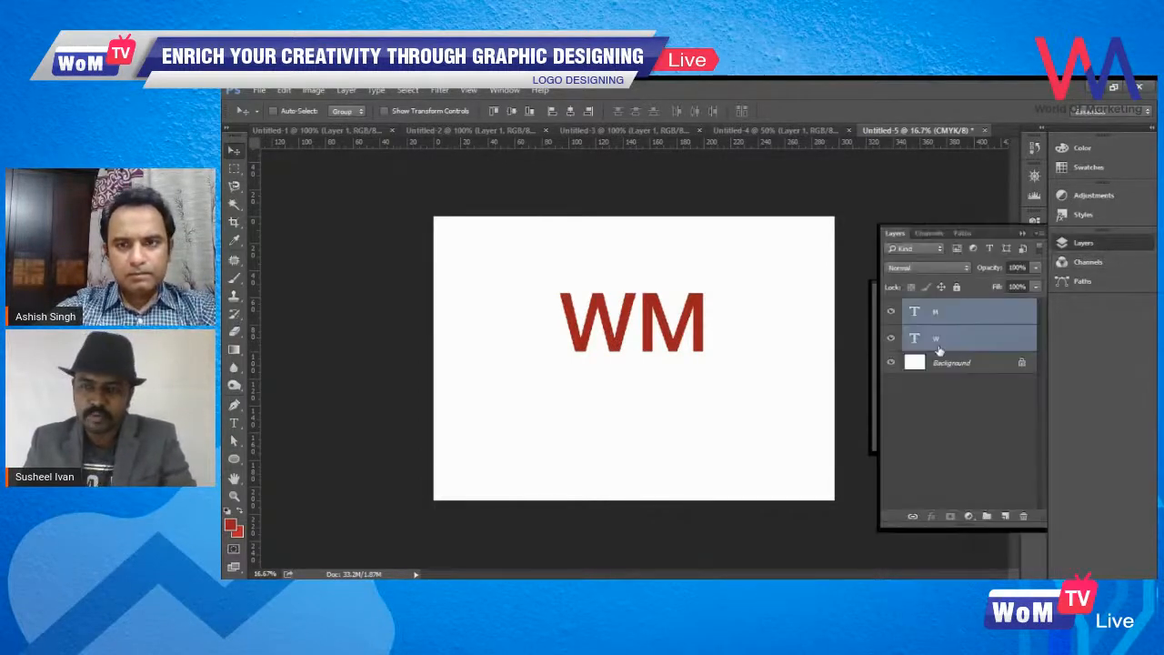
pyautogui.click(1087, 245)
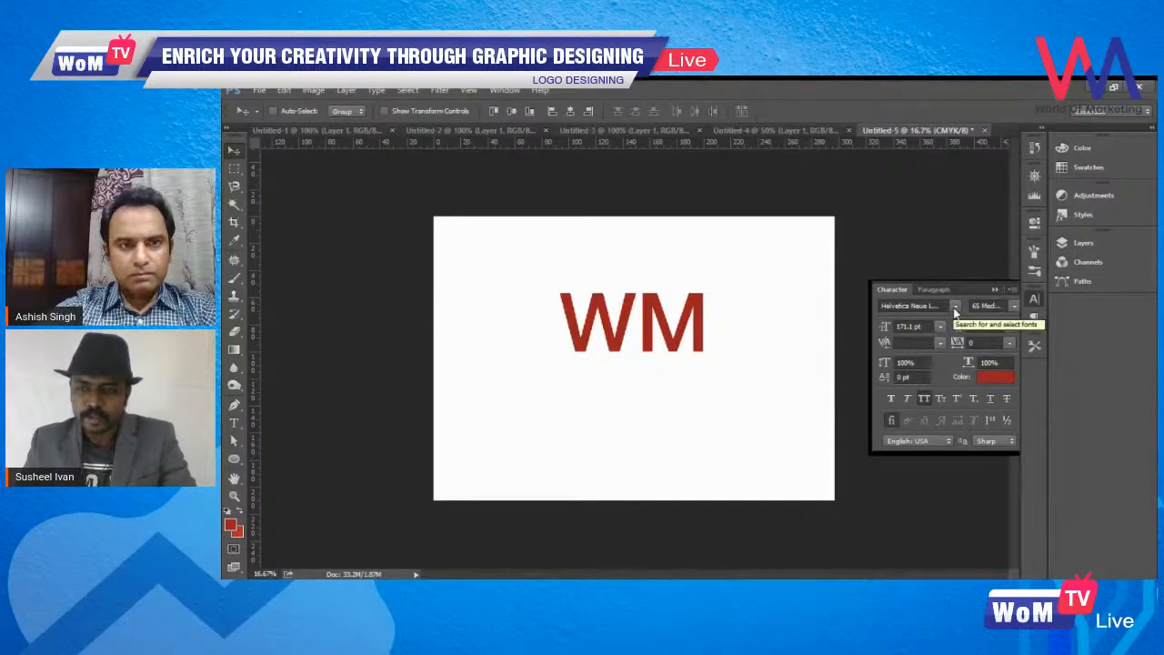
pyautogui.click(1035, 300)
pyautogui.click(1035, 300)
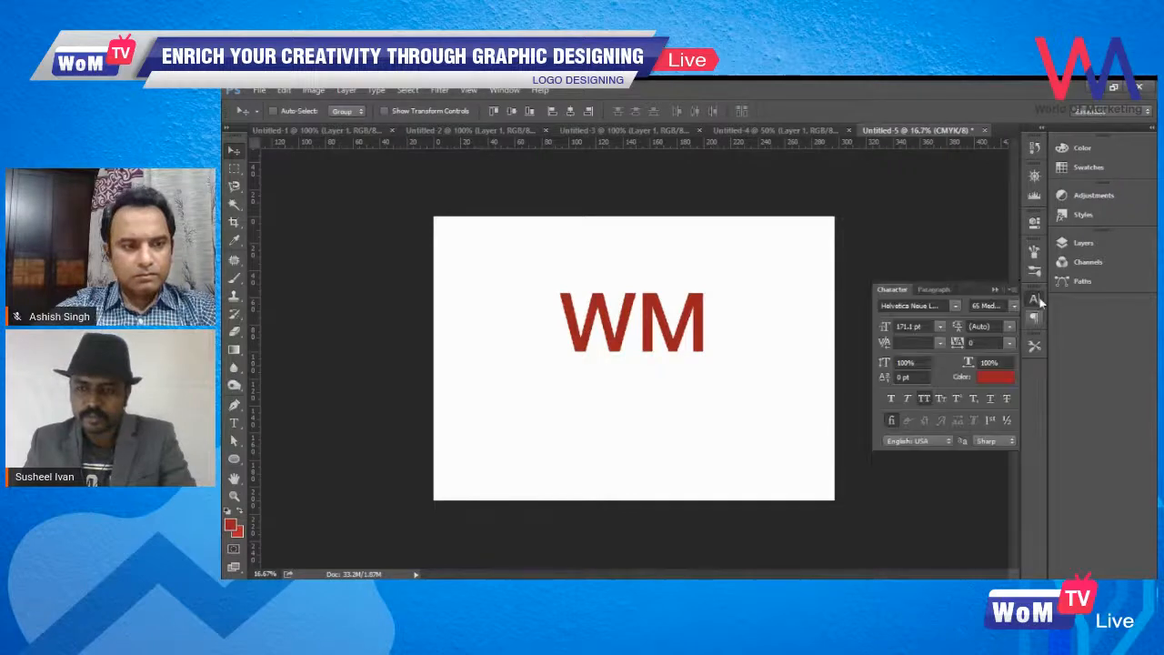
pyautogui.click(955, 306)
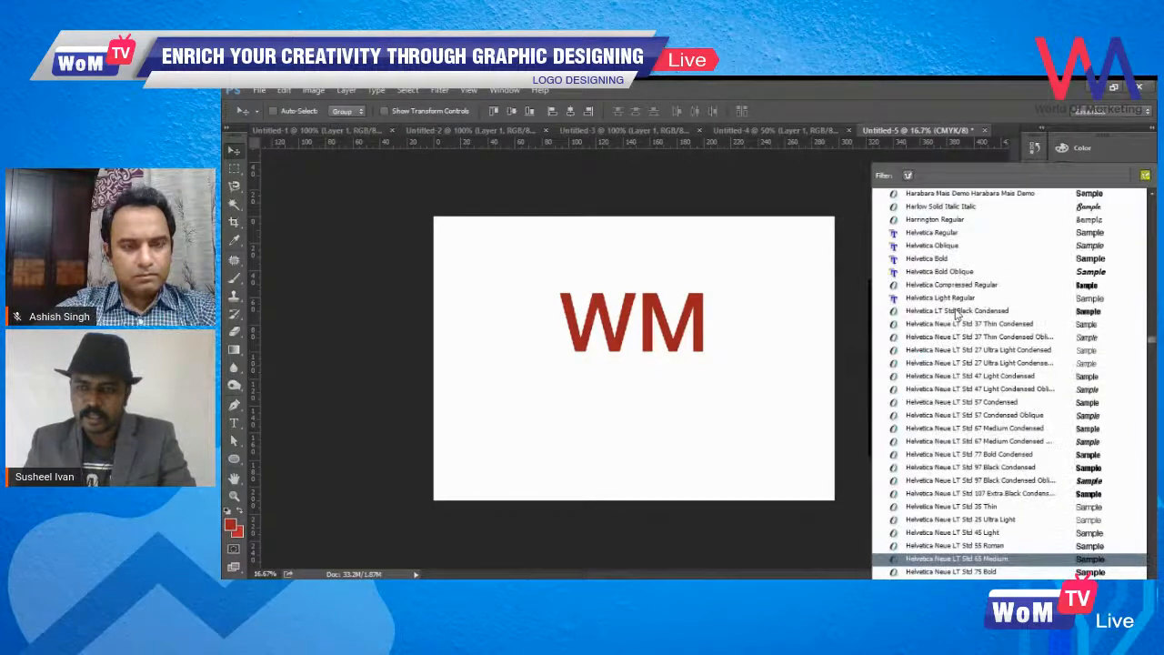
pyautogui.scroll(2, 964, 313)
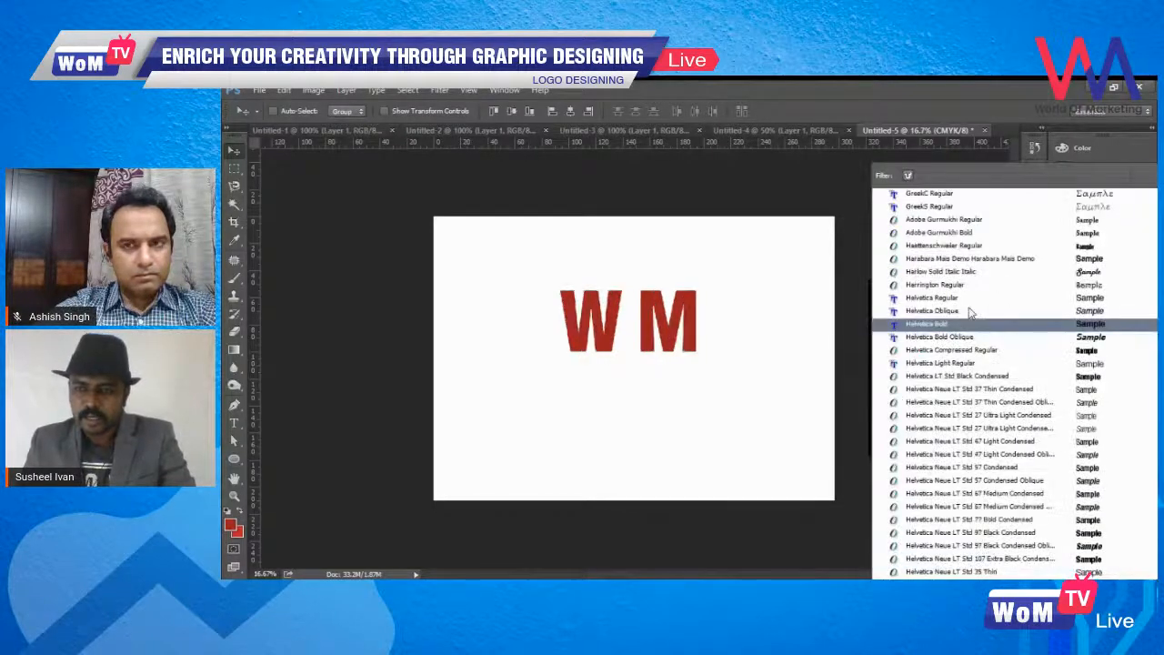
pyautogui.click(1083, 261)
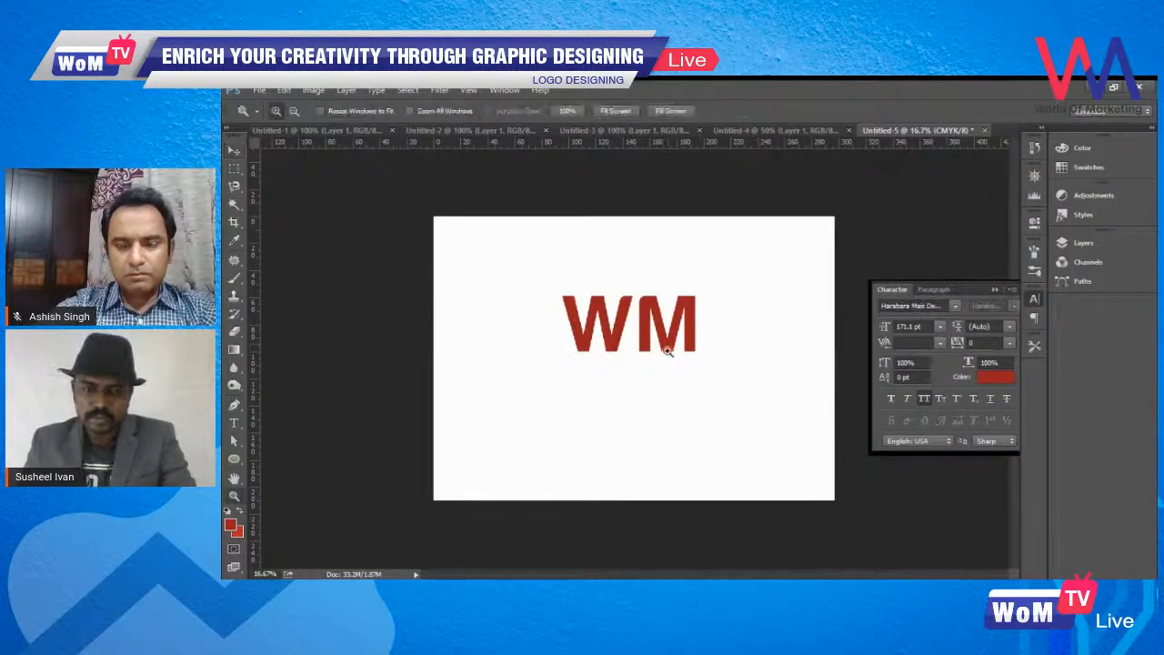
# - Preview Helvetica, Greek, Gotham, GIST-TMOT and other fonts on the W and M layers, and set both to Futura Md BT Bold
pyautogui.scroll(1, 665, 343)
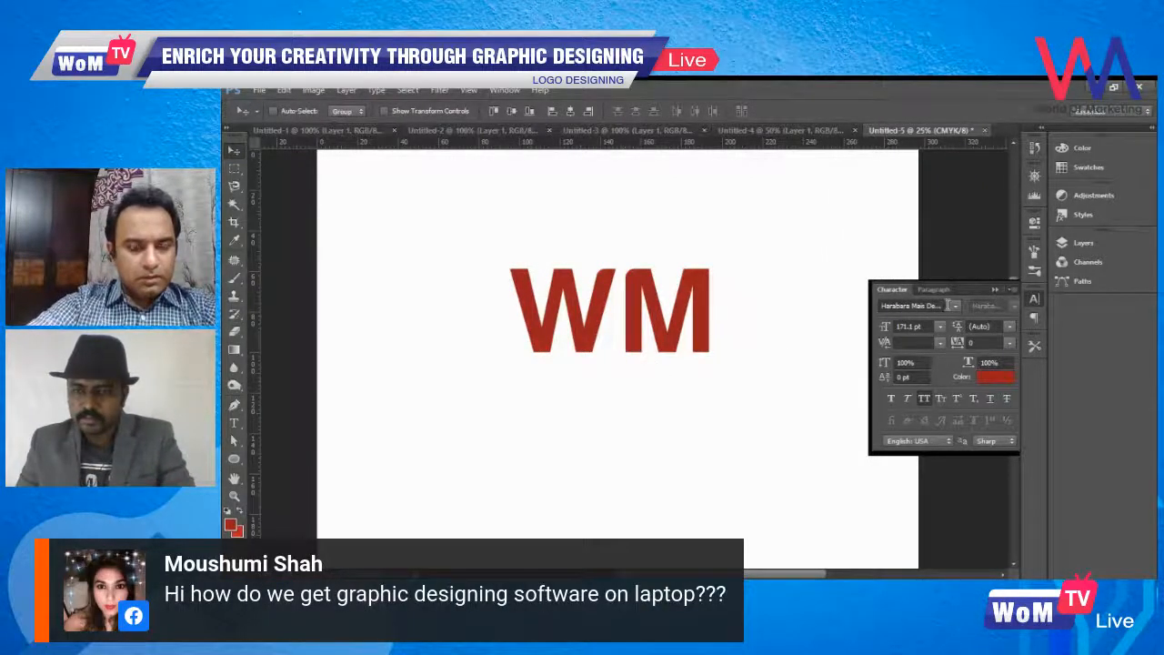
pyautogui.click(947, 306)
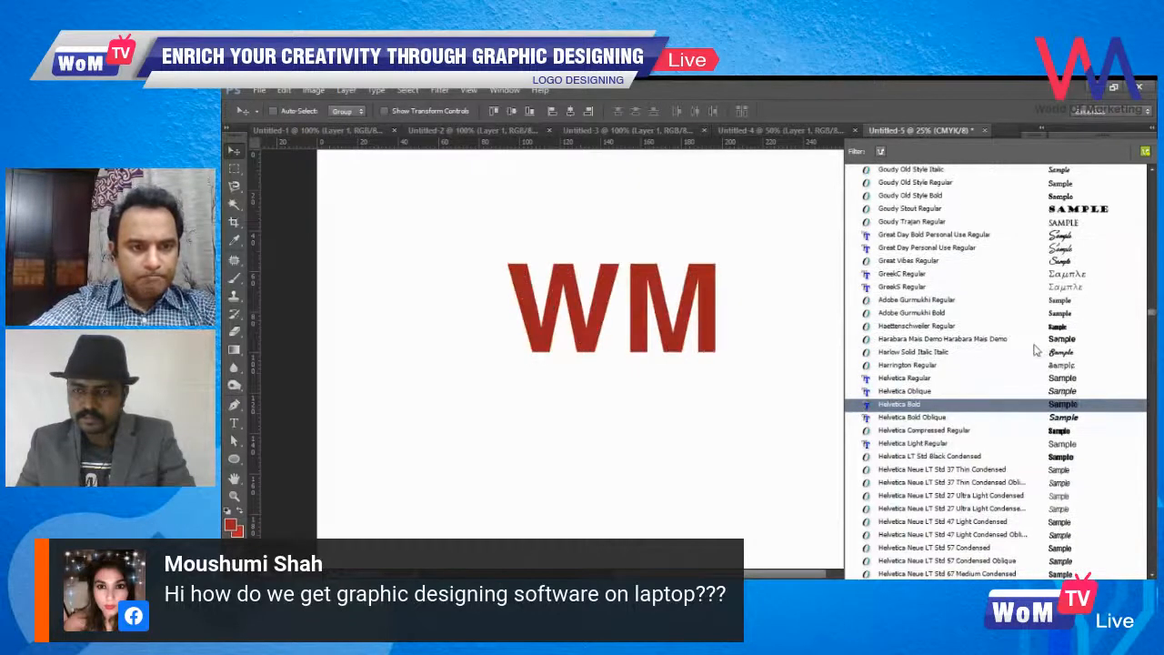
pyautogui.press('Up')
pyautogui.press('Up')
pyautogui.press('Up')
pyautogui.press('Up')
pyautogui.press('Up')
pyautogui.press('Up')
pyautogui.press('Up')
pyautogui.press('Up')
pyautogui.press('Up')
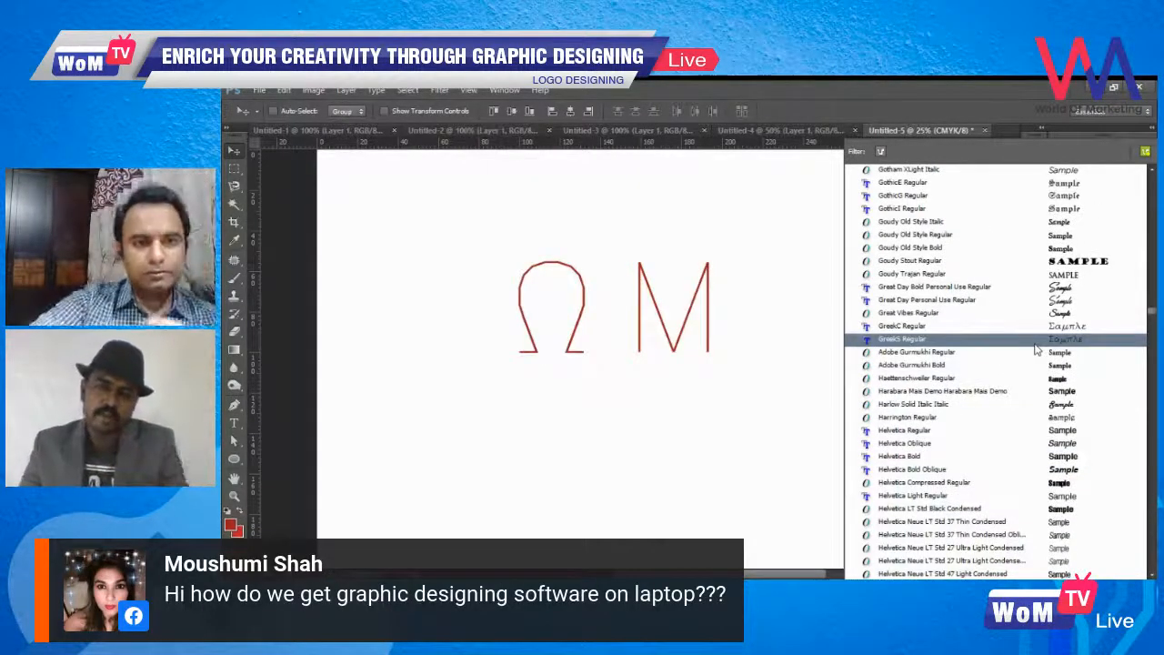
pyautogui.scroll(1, 1035, 348)
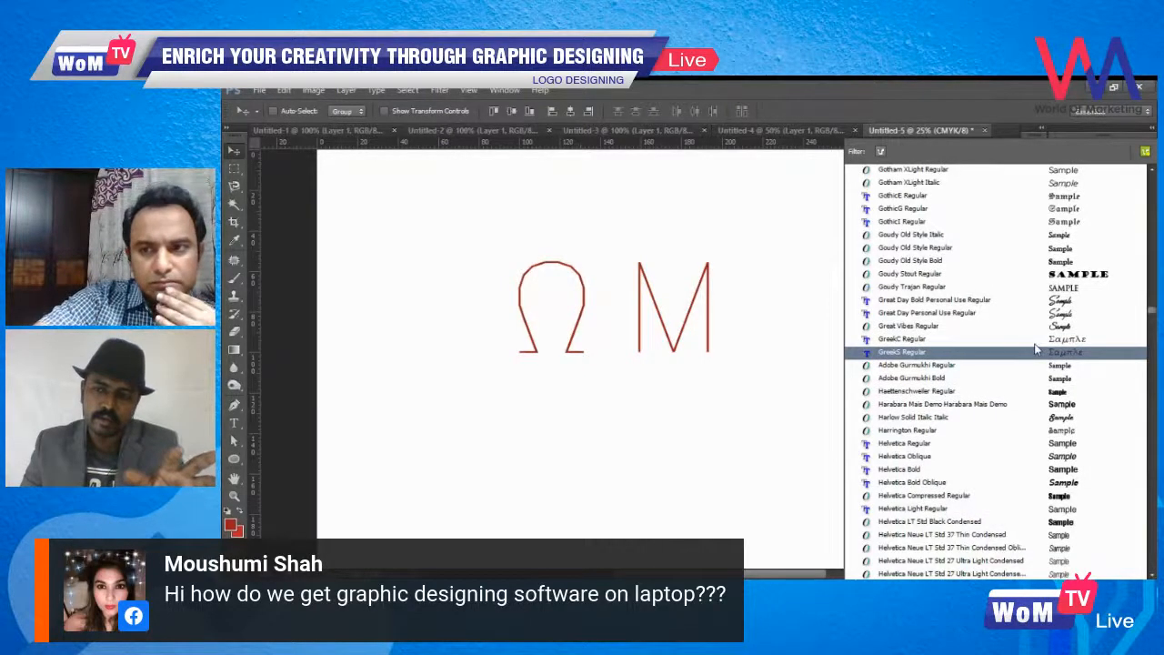
pyautogui.press('Up')
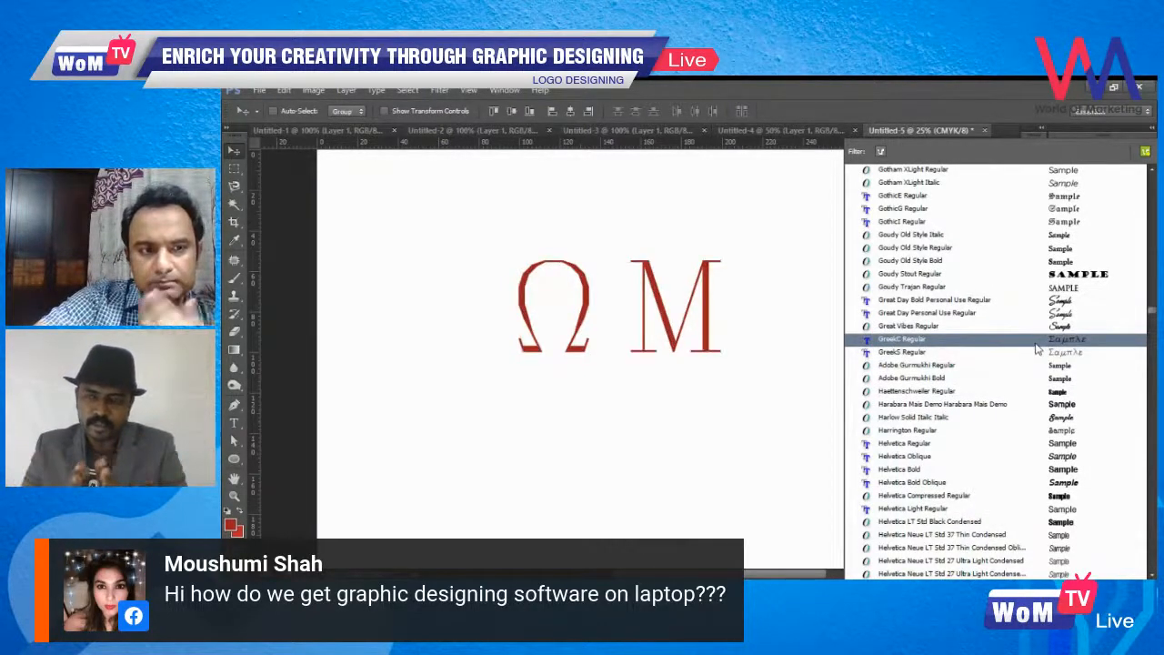
pyautogui.scroll(3, 1034, 349)
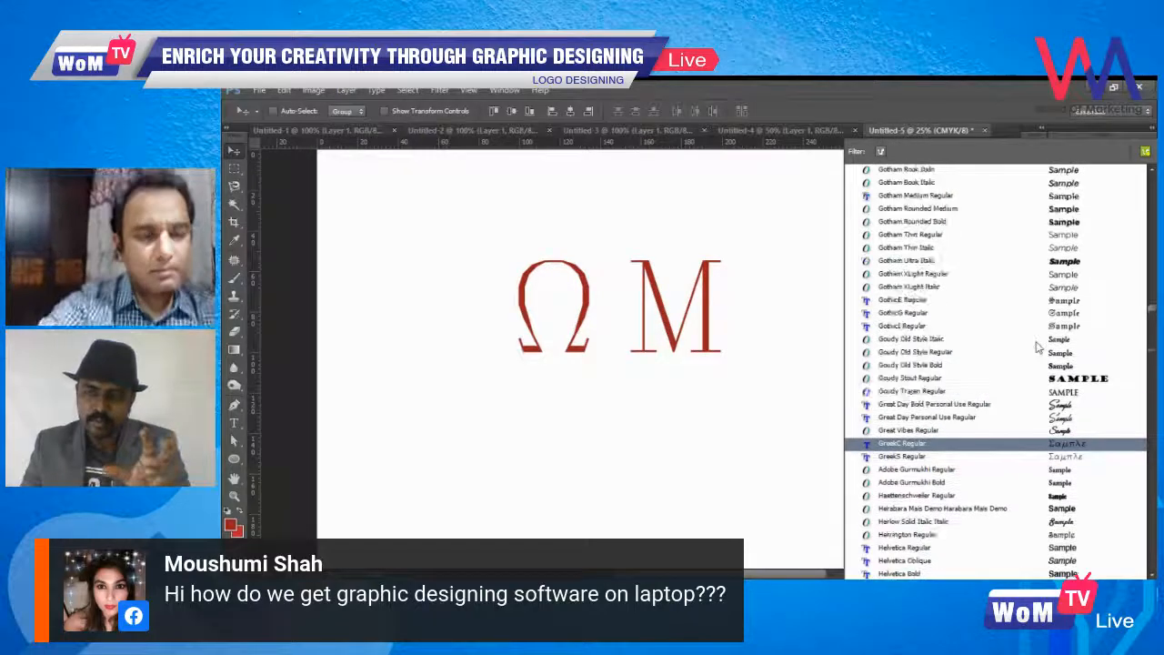
pyautogui.scroll(1, 1037, 347)
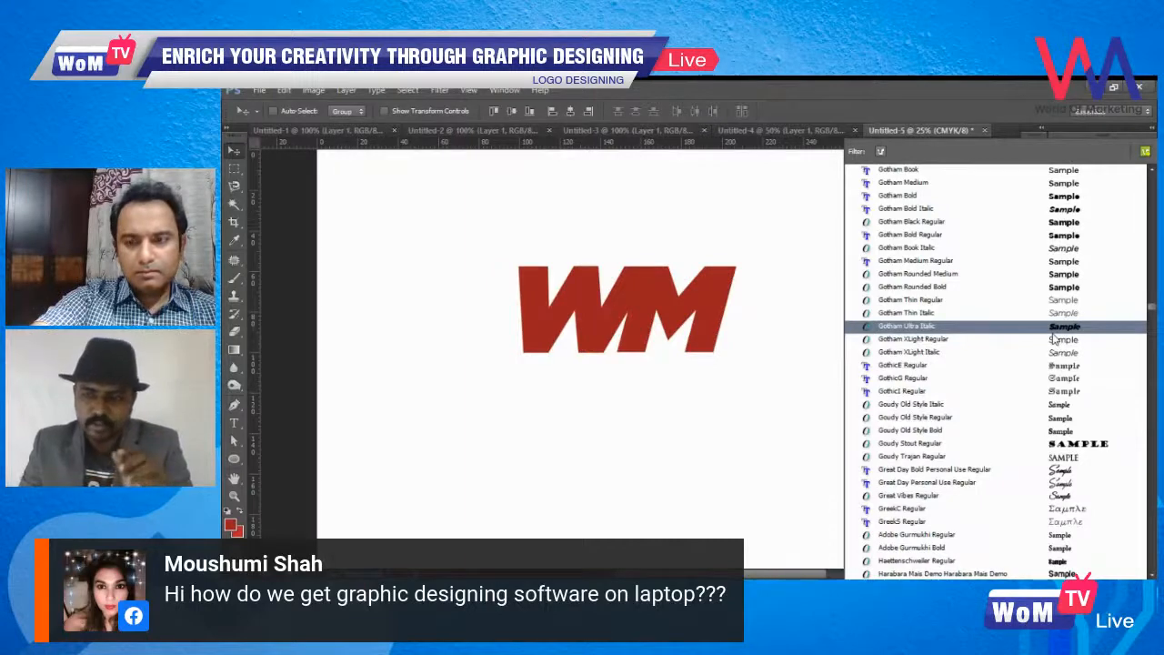
pyautogui.scroll(1, 1053, 338)
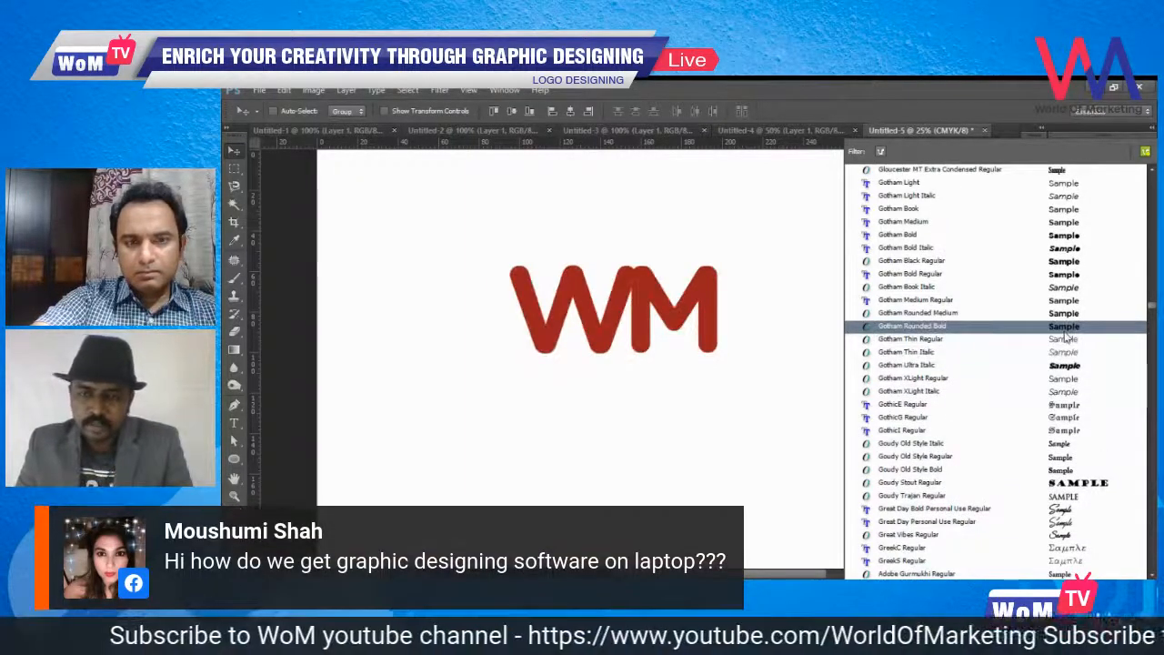
pyautogui.scroll(2, 1064, 336)
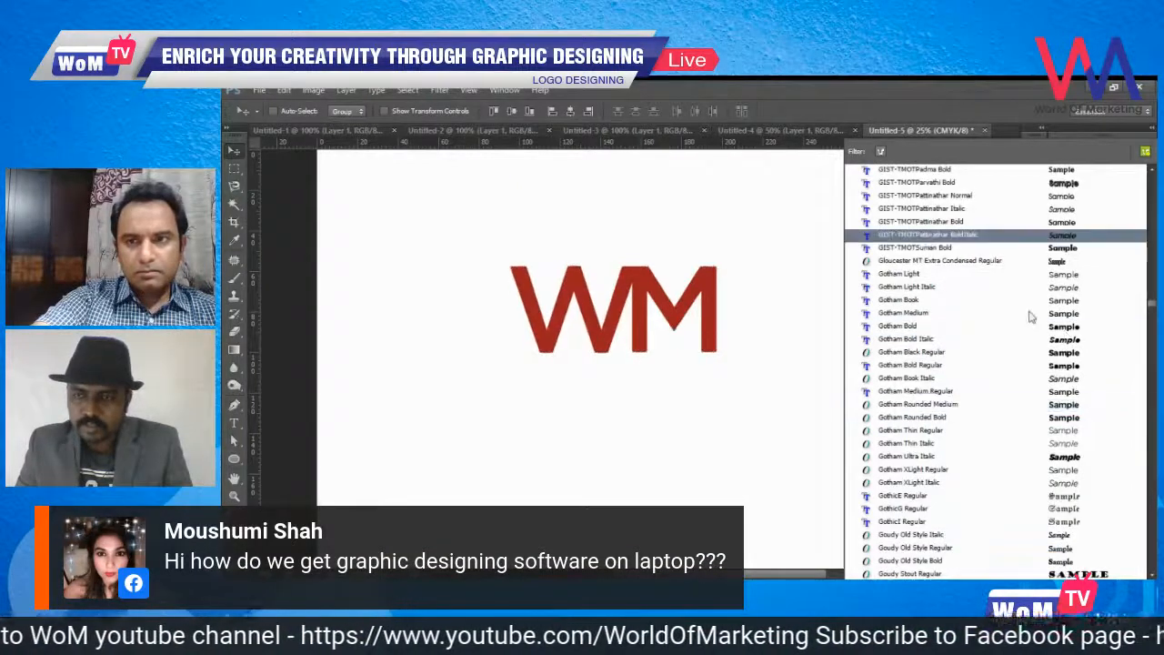
pyautogui.scroll(1, 1031, 316)
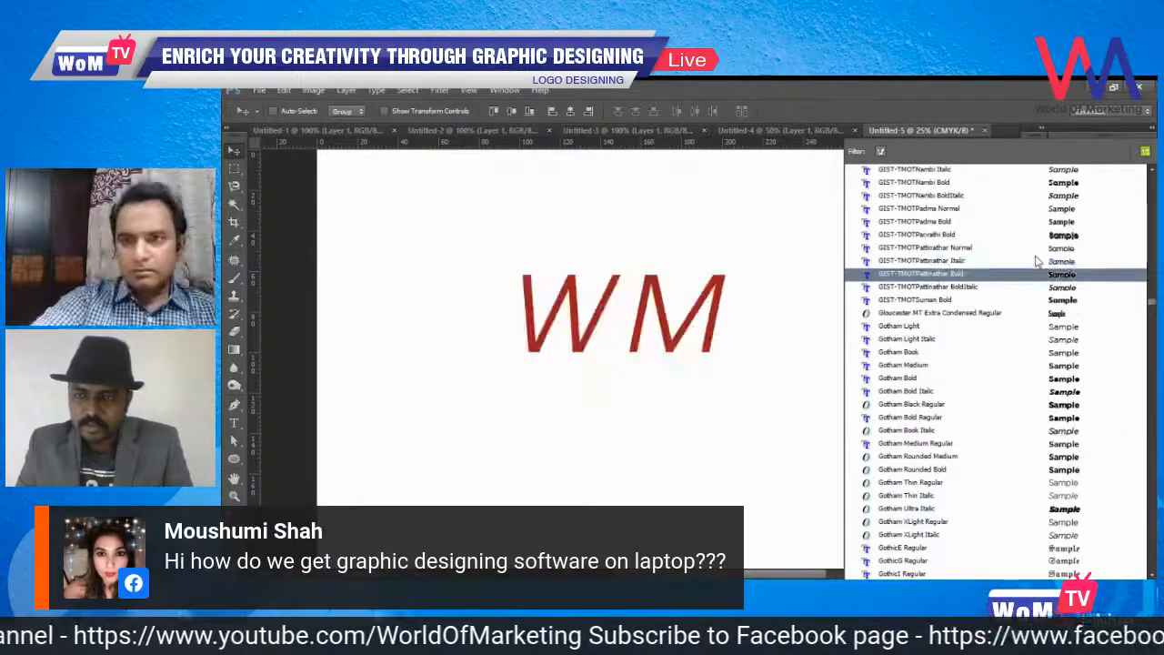
pyautogui.scroll(5, 1032, 309)
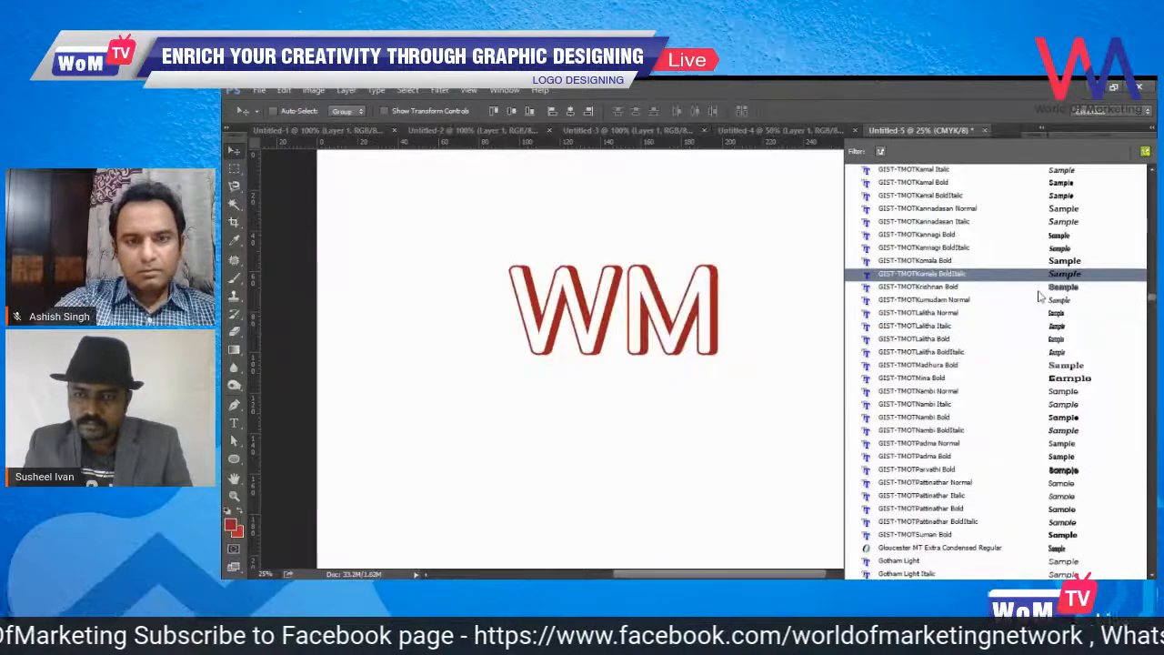
pyautogui.scroll(2, 1046, 265)
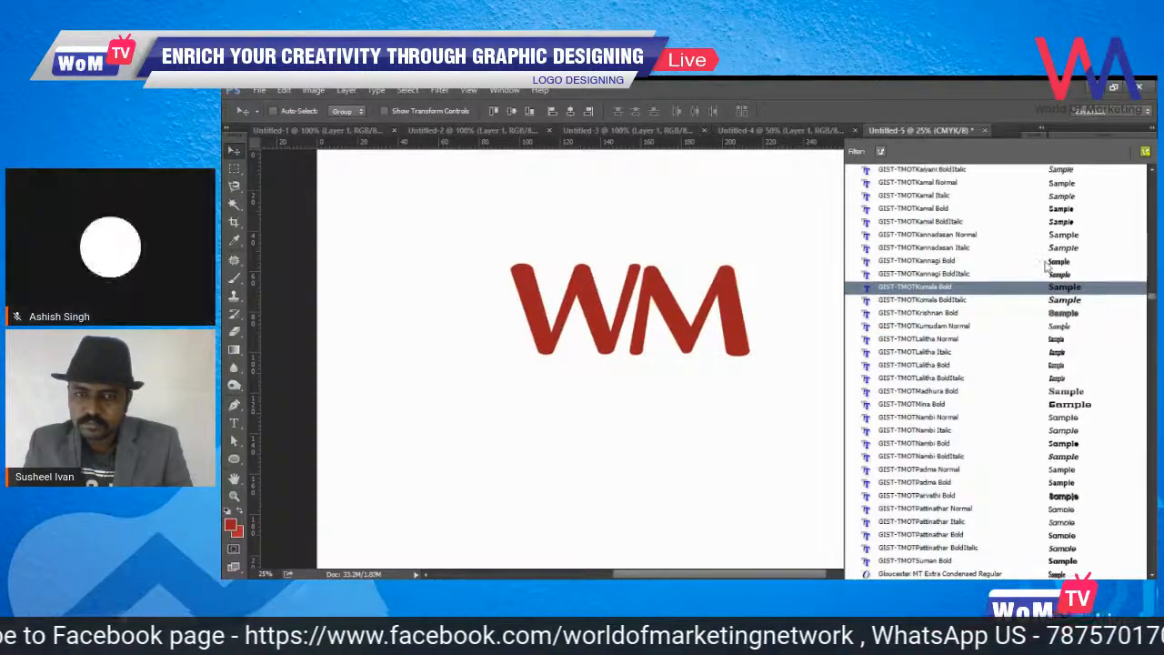
pyautogui.scroll(3, 1045, 272)
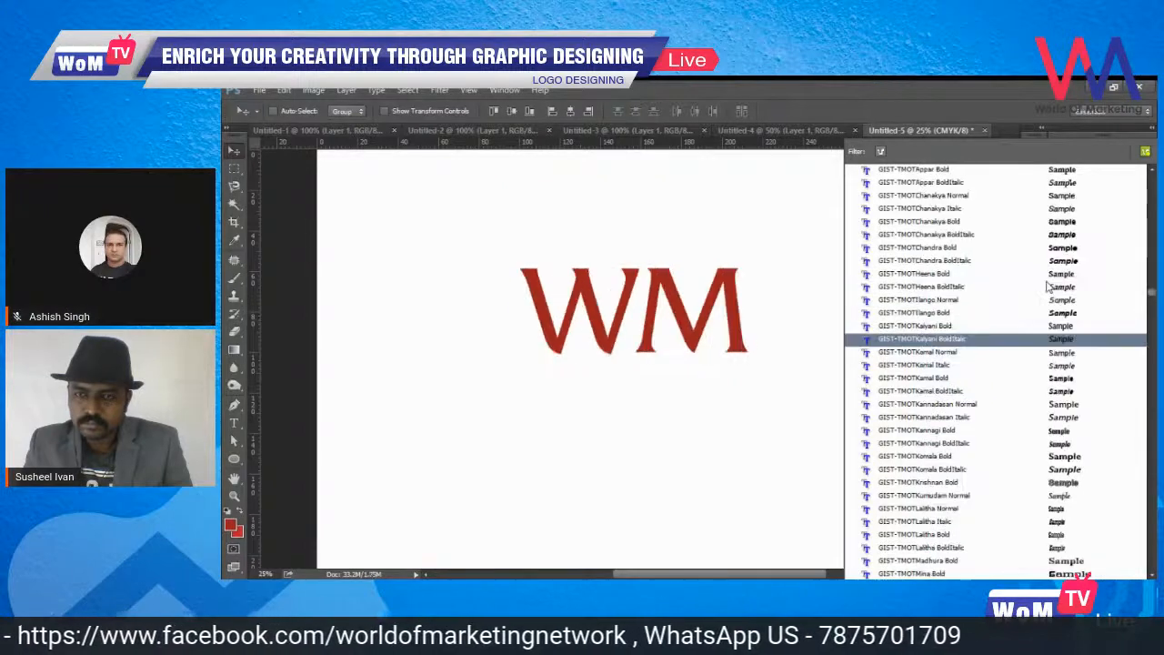
pyautogui.scroll(6, 1046, 287)
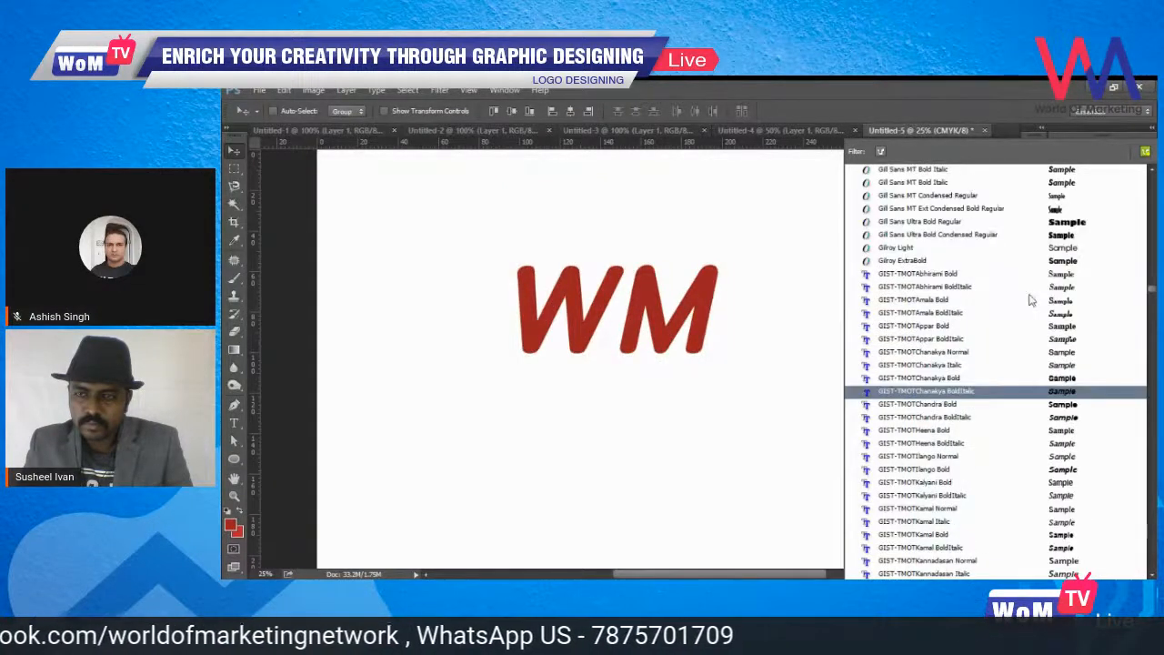
pyautogui.scroll(4, 1030, 300)
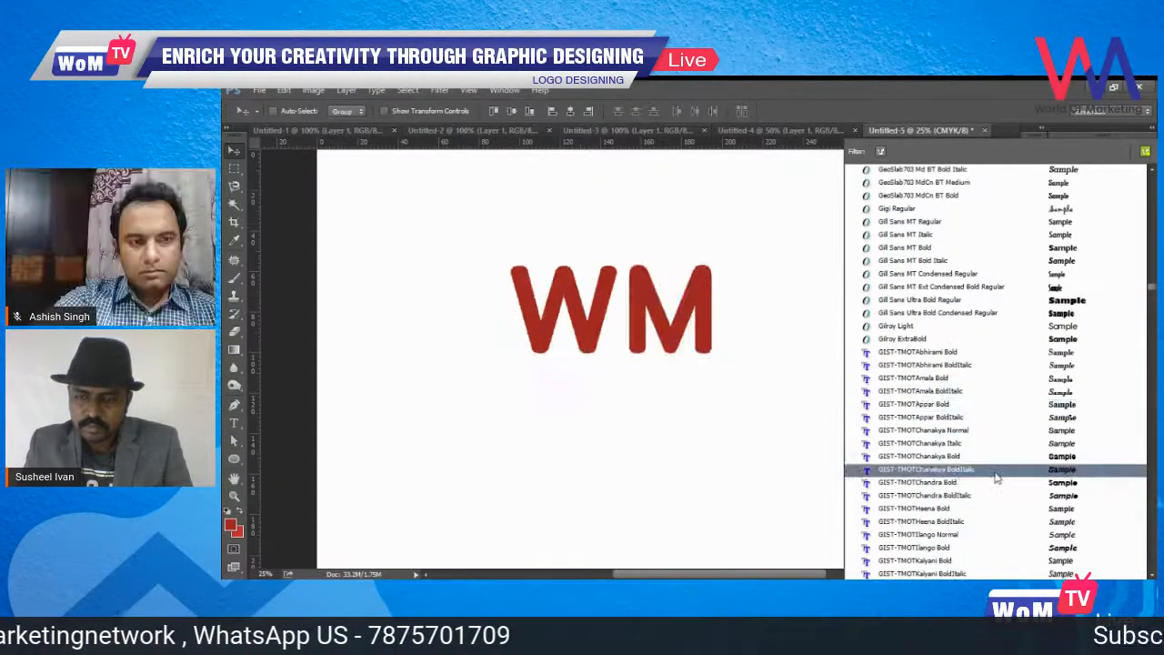
pyautogui.scroll(4, 1028, 296)
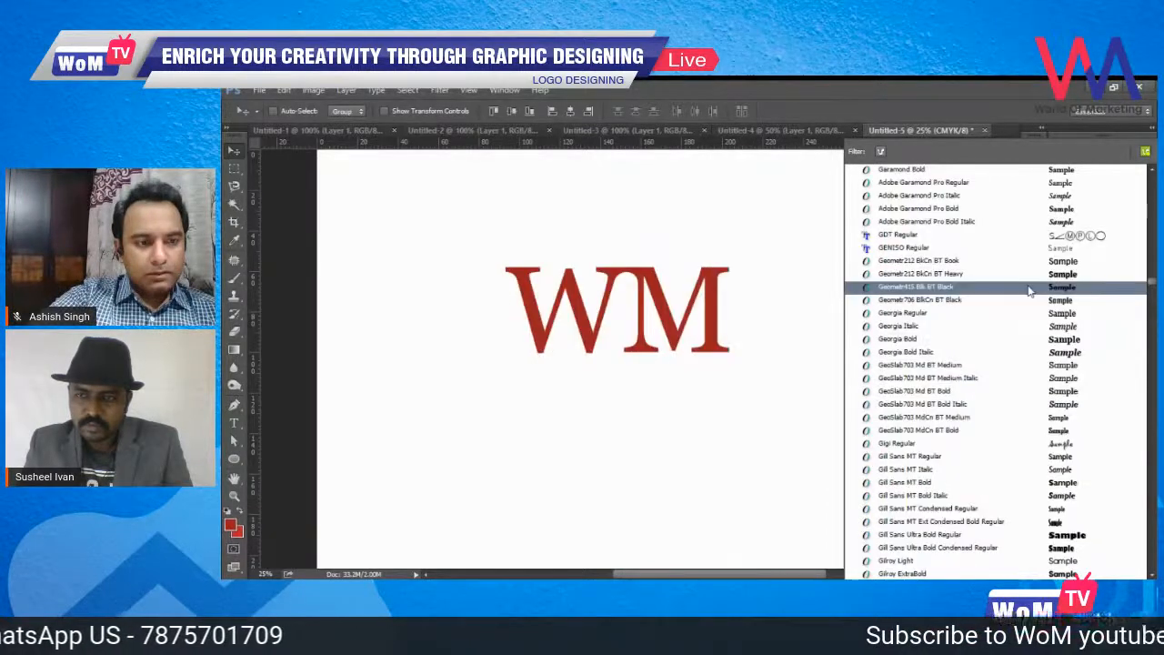
pyautogui.scroll(4, 1033, 300)
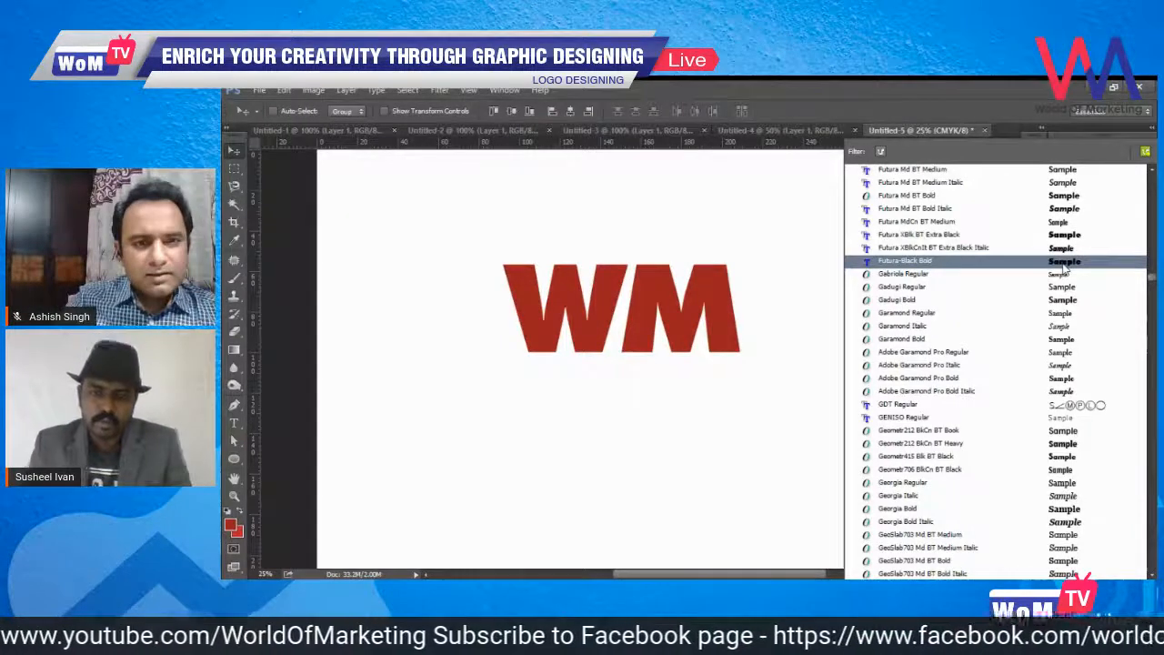
pyautogui.press('Escape')
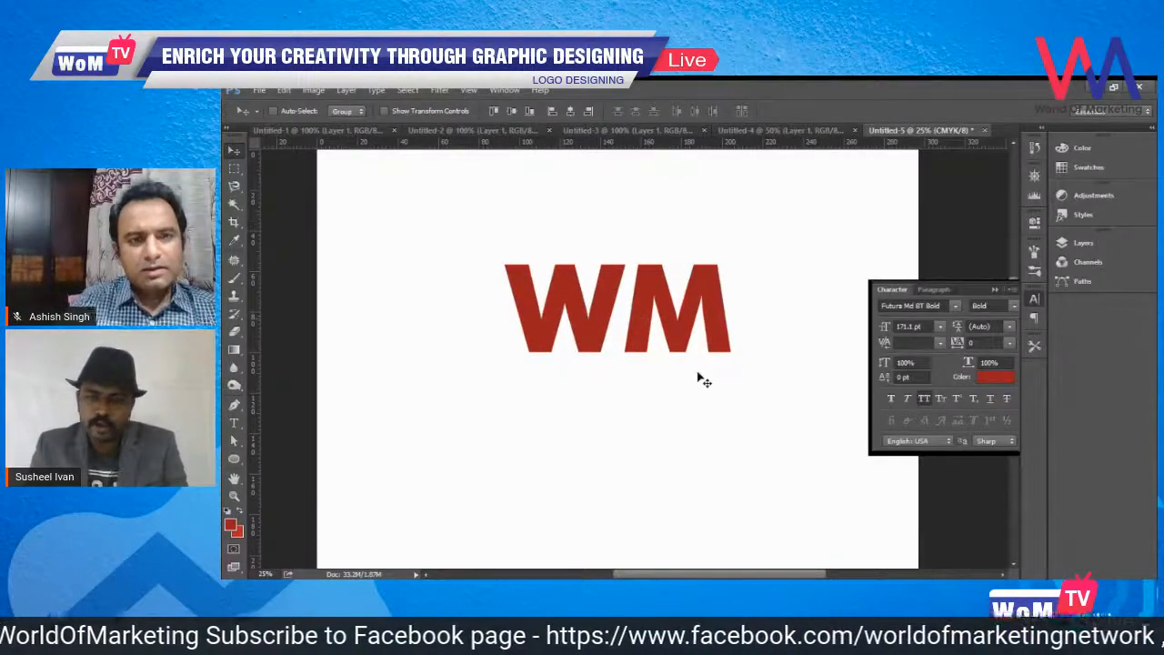